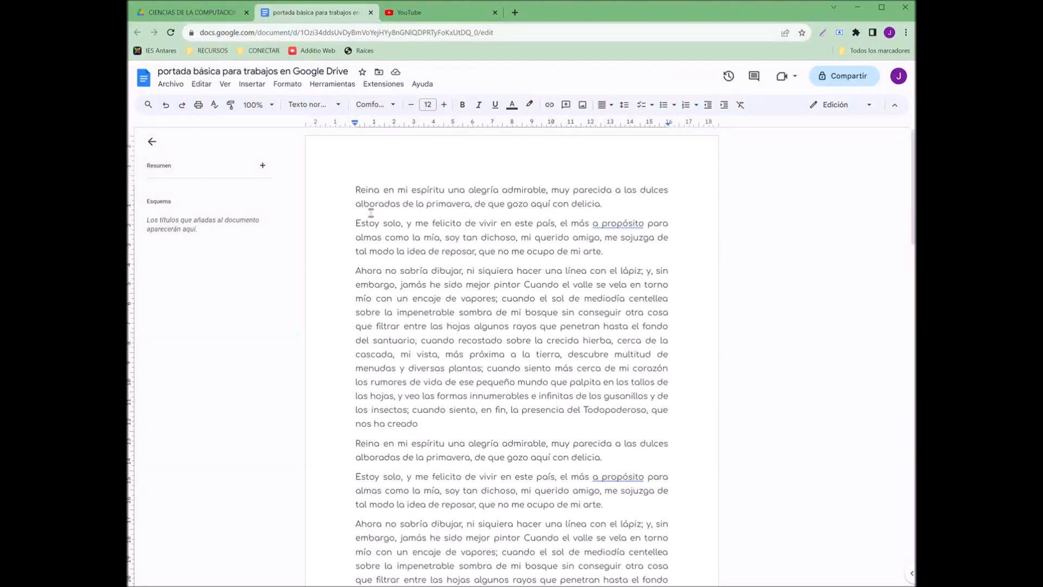
Step: Try to make room above the first paragraph by adding four blank lines, and delete them again
{"action": "key", "text": "Return"}
{"action": "key", "text": "Return"}
{"action": "key", "text": "Return"}
{"action": "key", "text": "Return"}
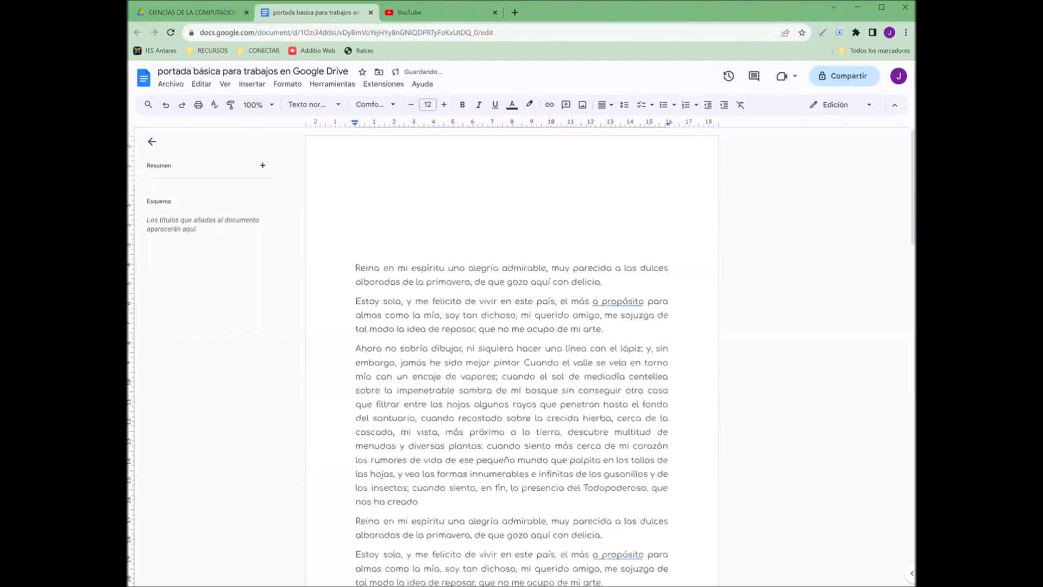
{"action": "key", "text": "BackSpace"}
{"action": "key", "text": "BackSpace"}
{"action": "key", "text": "BackSpace"}
{"action": "key", "text": "BackSpace"}
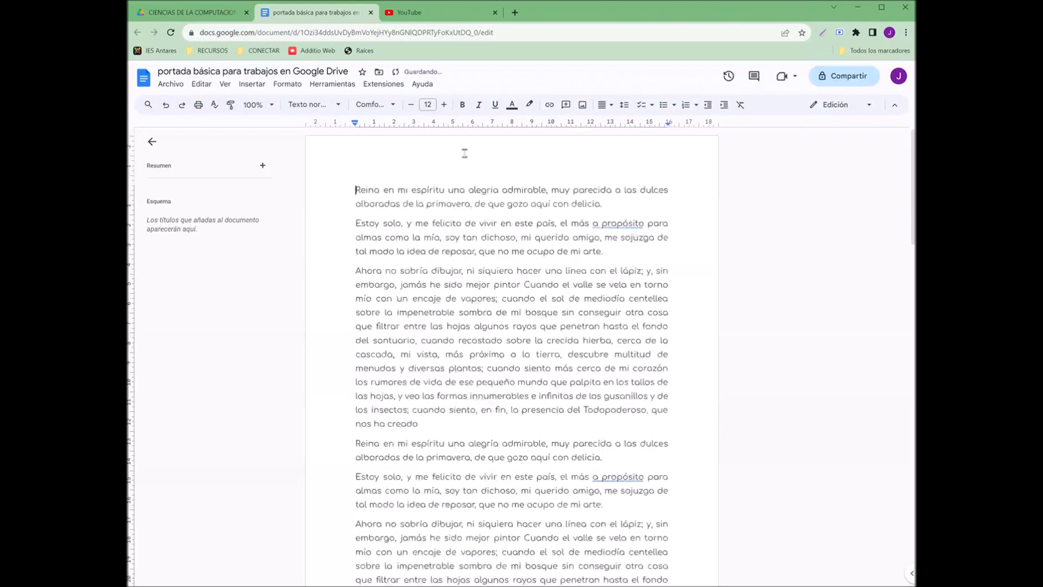
Step: Insert a page break before the first paragraph to create an empty cover page, and check the page layout
{"action": "left_click", "coordinate": [262, 85]}
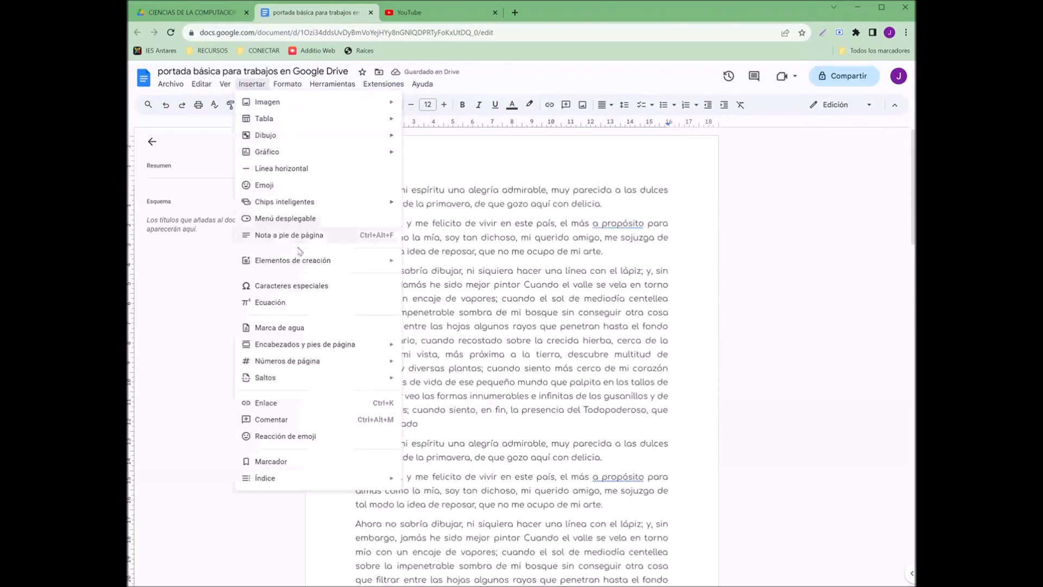
{"action": "mouse_move", "coordinate": [313, 380]}
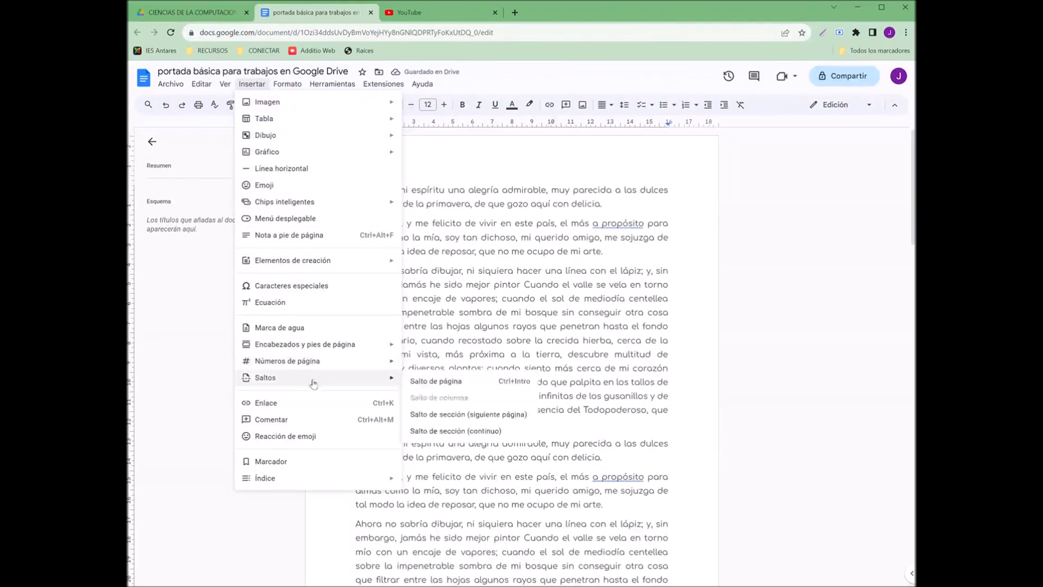
{"action": "left_click", "coordinate": [427, 383]}
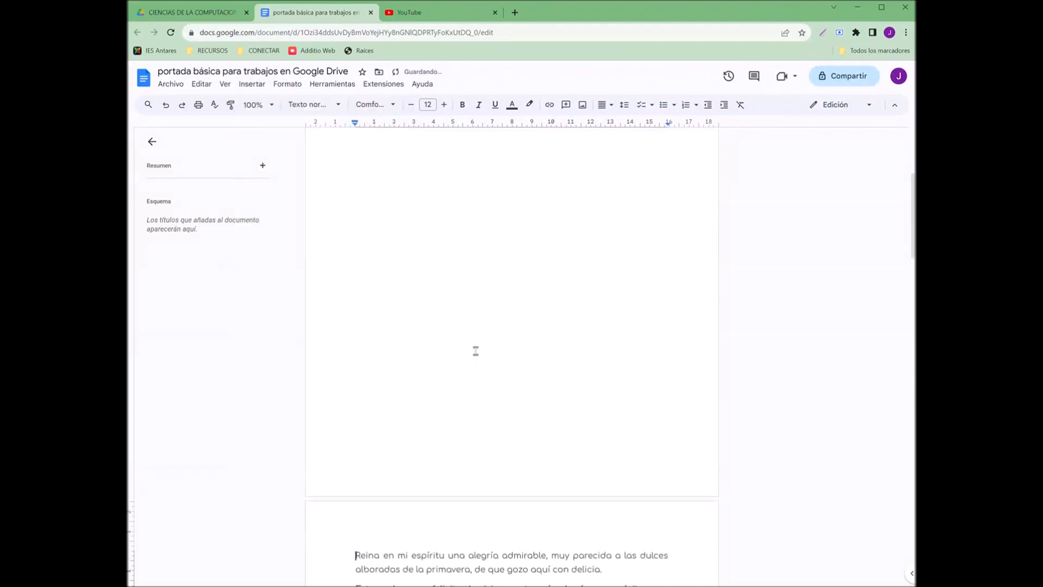
{"action": "scroll", "coordinate": [475, 350], "scroll_direction": "down", "scroll_amount": 8}
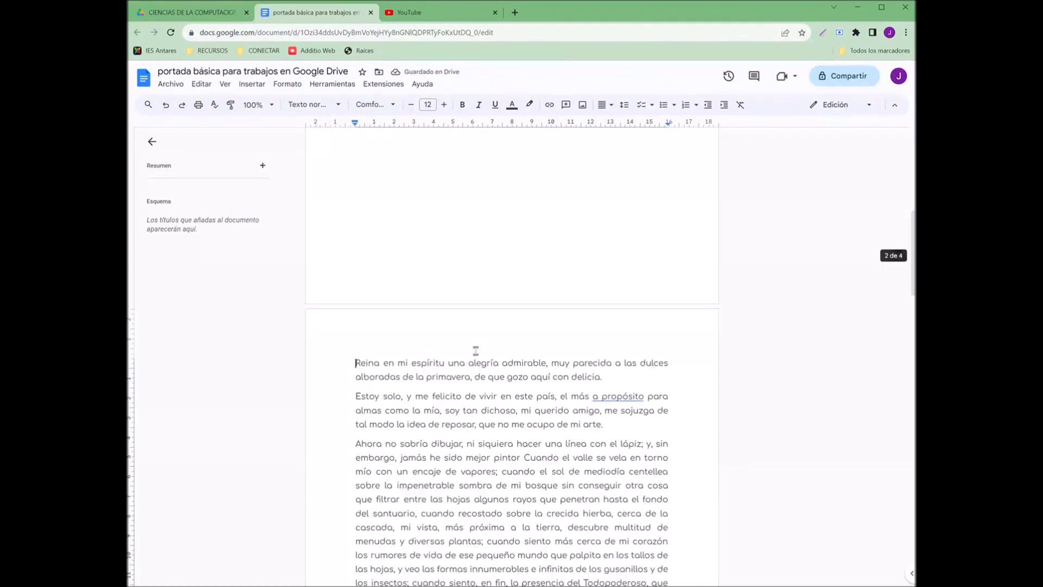
{"action": "scroll", "coordinate": [475, 350], "scroll_direction": "up", "scroll_amount": 2}
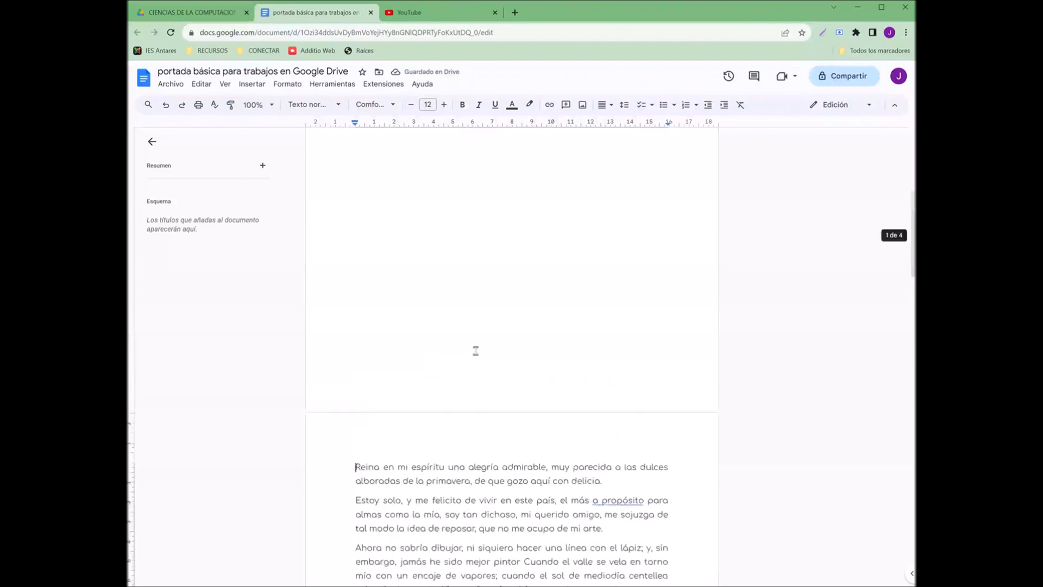
{"action": "scroll", "coordinate": [475, 350], "scroll_direction": "up", "scroll_amount": 1}
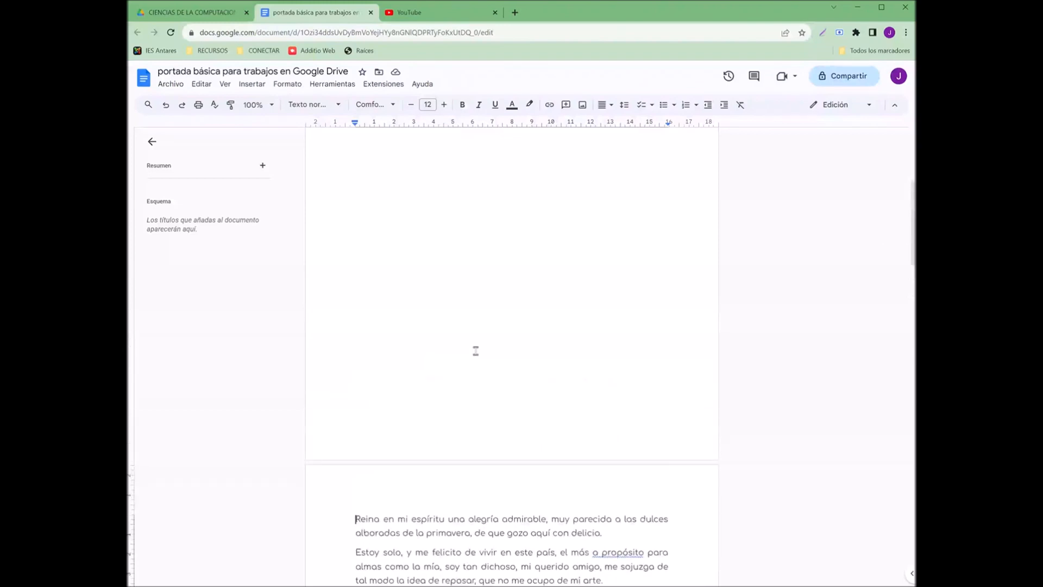
{"action": "scroll", "coordinate": [472, 329], "scroll_direction": "up", "scroll_amount": 5}
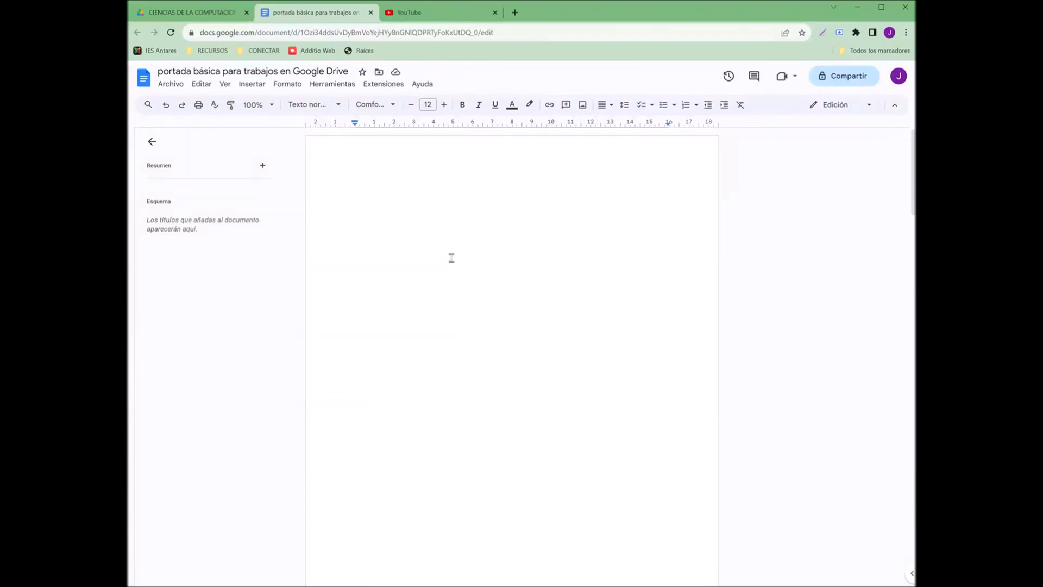
Step: Add footer page numbers in the format that skips the cover page, and check the numbering on the following pages
{"action": "left_click", "coordinate": [408, 201]}
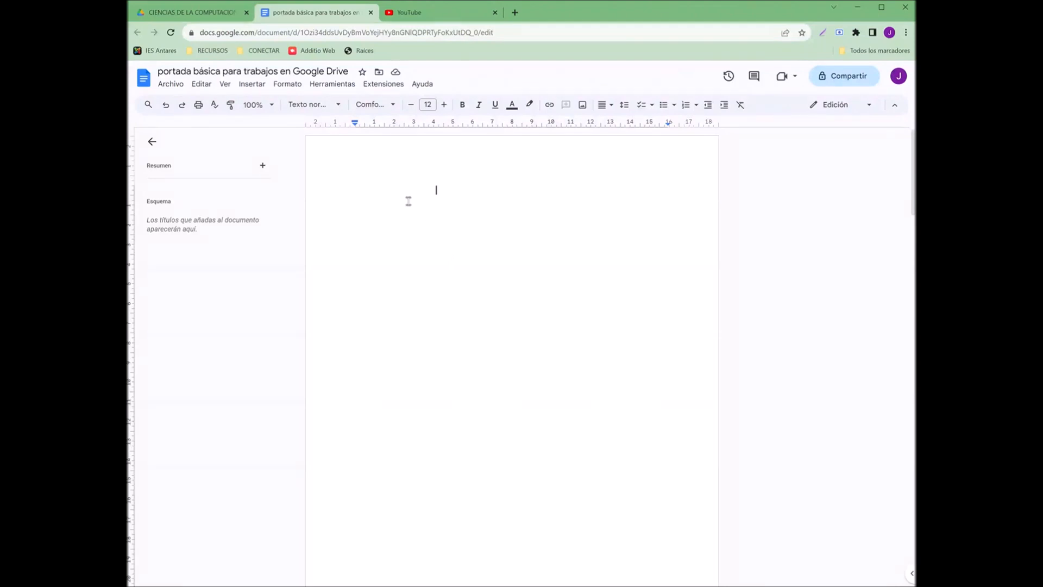
{"action": "left_click", "coordinate": [264, 86]}
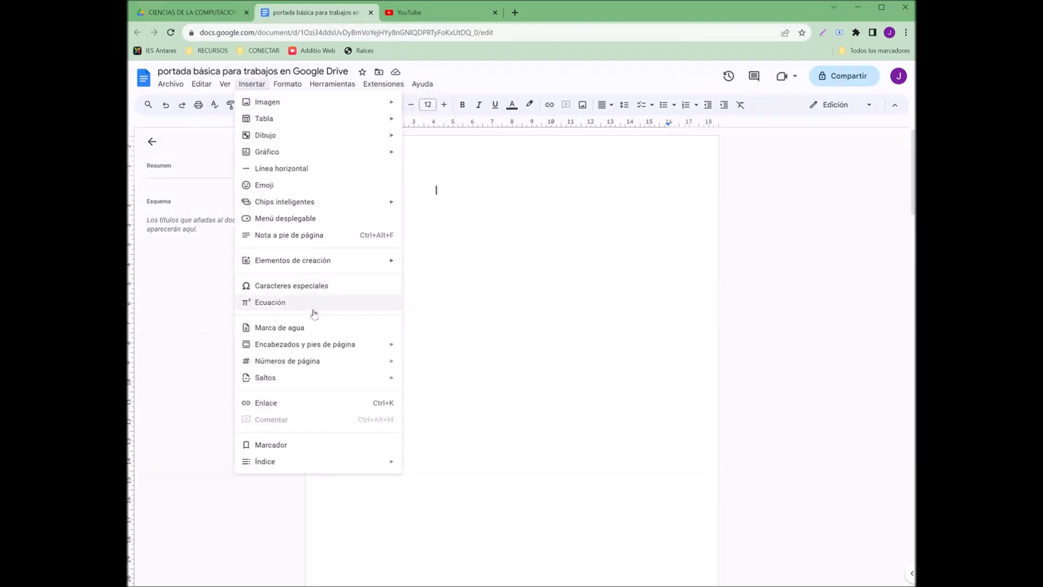
{"action": "mouse_move", "coordinate": [328, 363]}
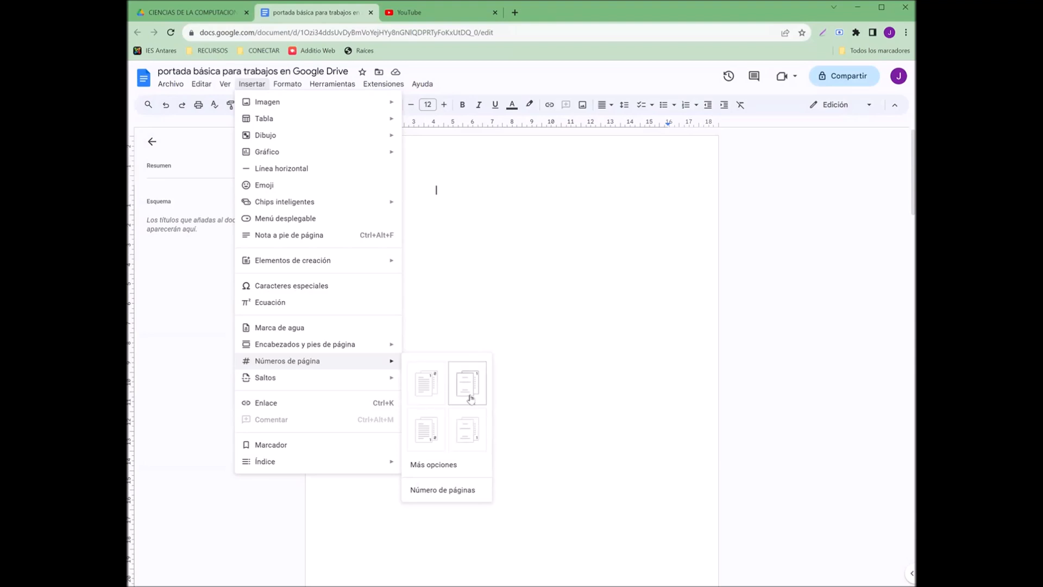
{"action": "left_click", "coordinate": [470, 432]}
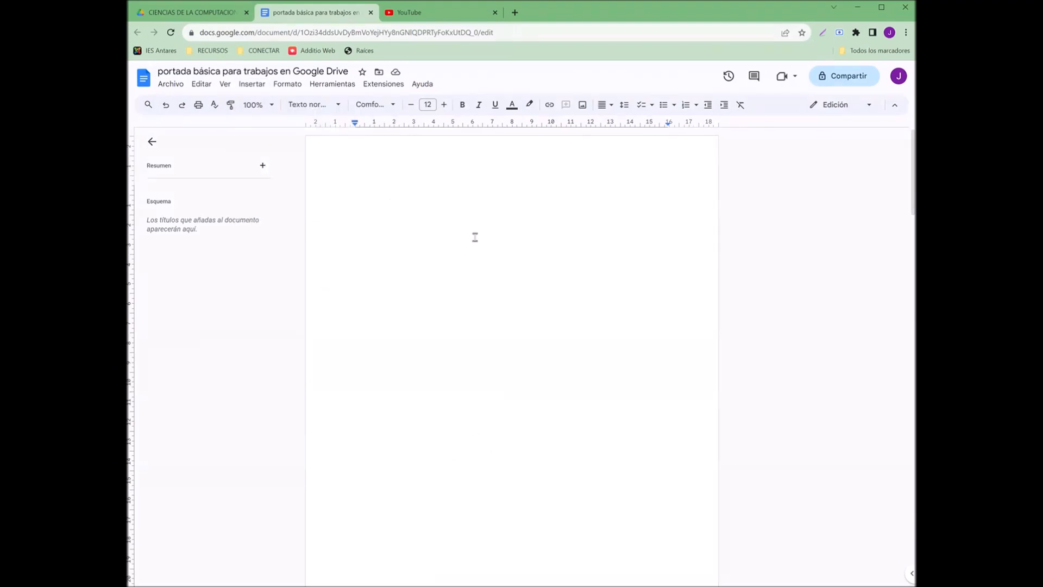
{"action": "scroll", "coordinate": [512, 413], "scroll_direction": "down", "scroll_amount": 2}
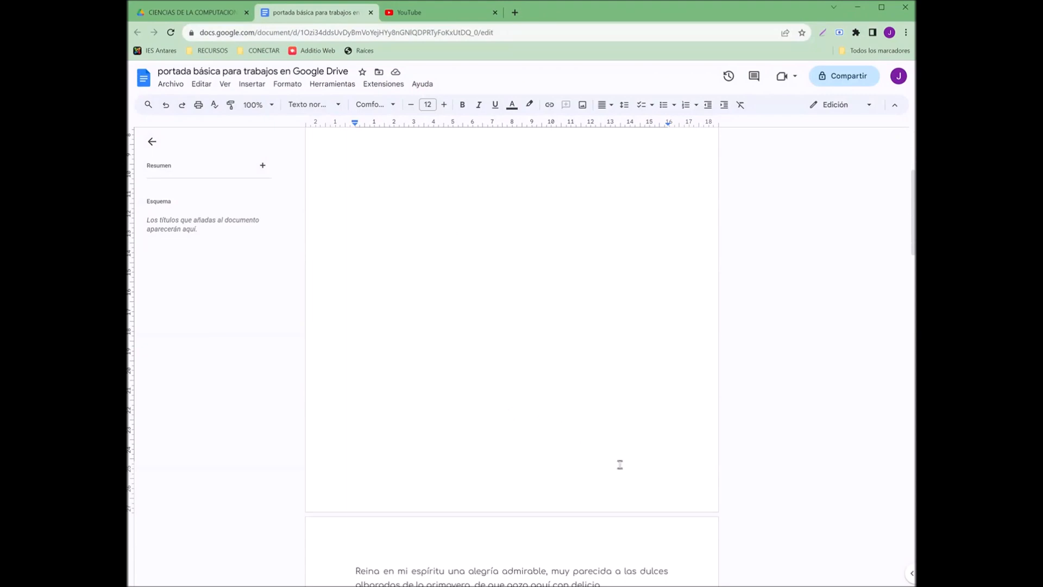
{"action": "scroll", "coordinate": [652, 483], "scroll_direction": "down", "scroll_amount": 4}
{"action": "scroll", "coordinate": [652, 484], "scroll_direction": "down", "scroll_amount": 8}
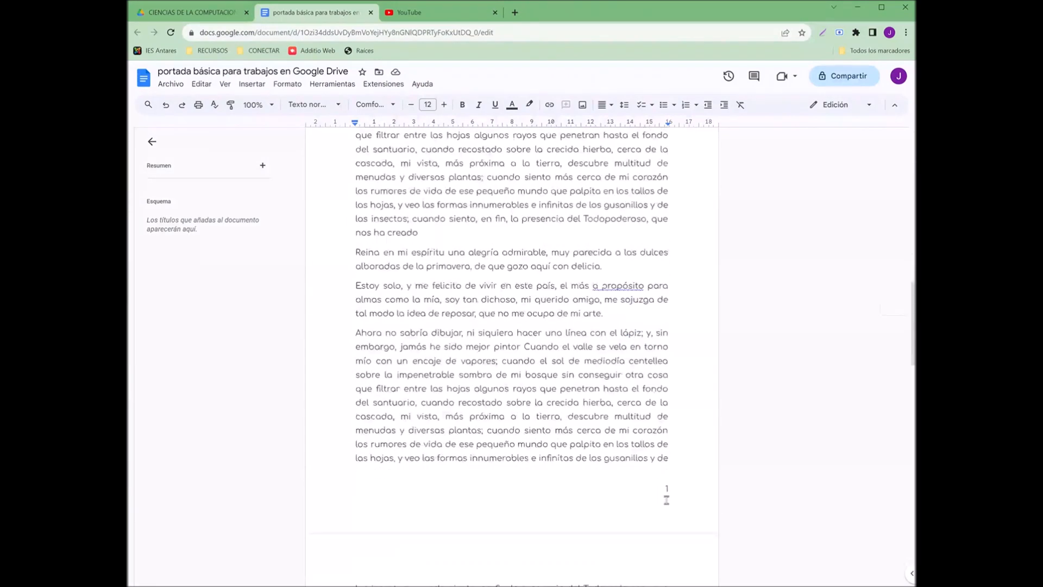
{"action": "scroll", "coordinate": [668, 511], "scroll_direction": "down", "scroll_amount": 15}
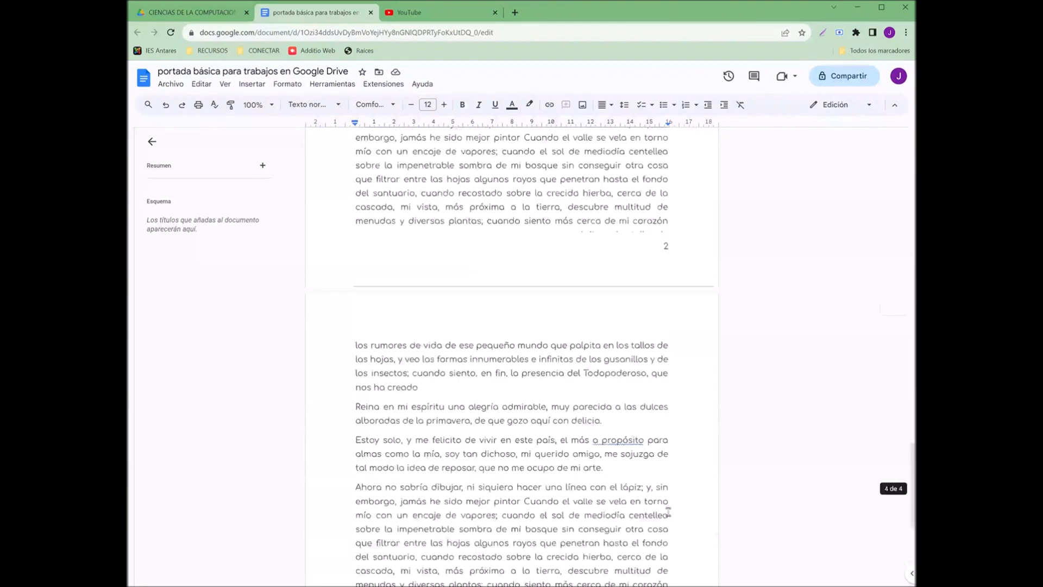
Step: Insert a page break at the start of the document and write the title "TITULO" on the first page
{"action": "key", "text": "ctrl+Home"}
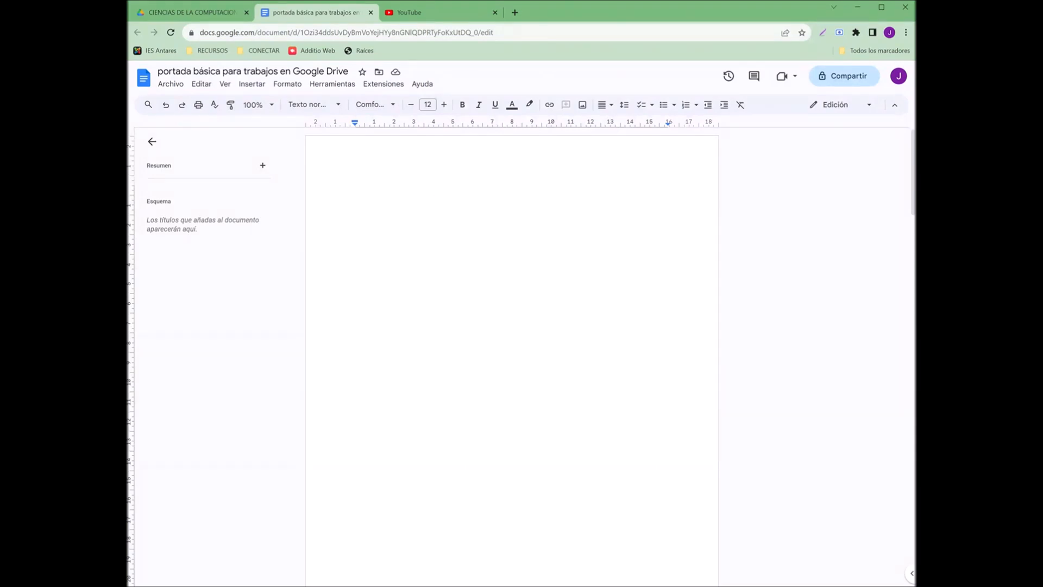
{"action": "key", "text": "ctrl+Return"}
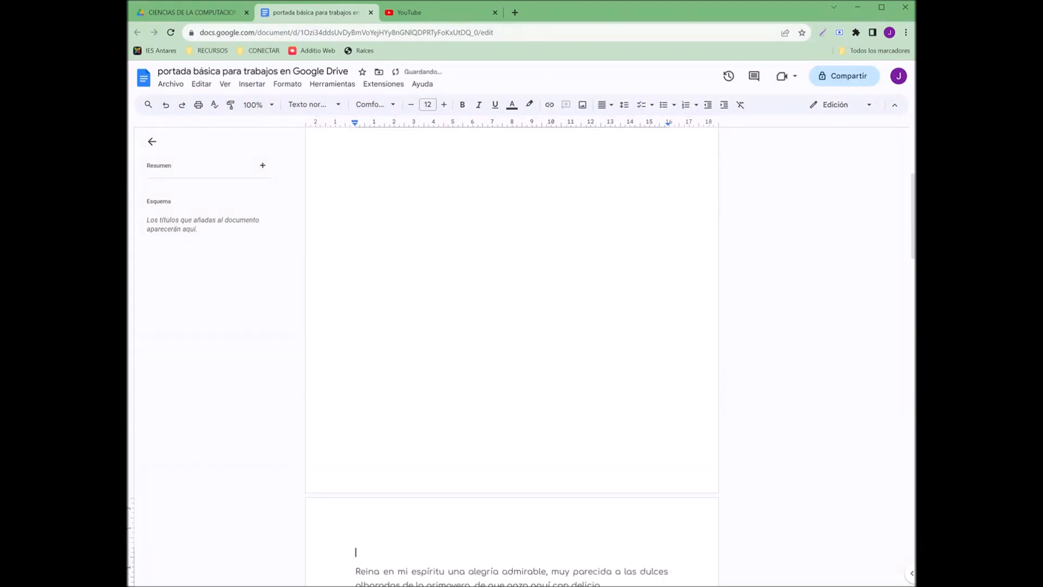
{"action": "key", "text": "ctrl+Return"}
{"action": "type", "text": "T"}
{"action": "key", "text": "BackSpace"}
{"action": "type", "text": "TITULO"}
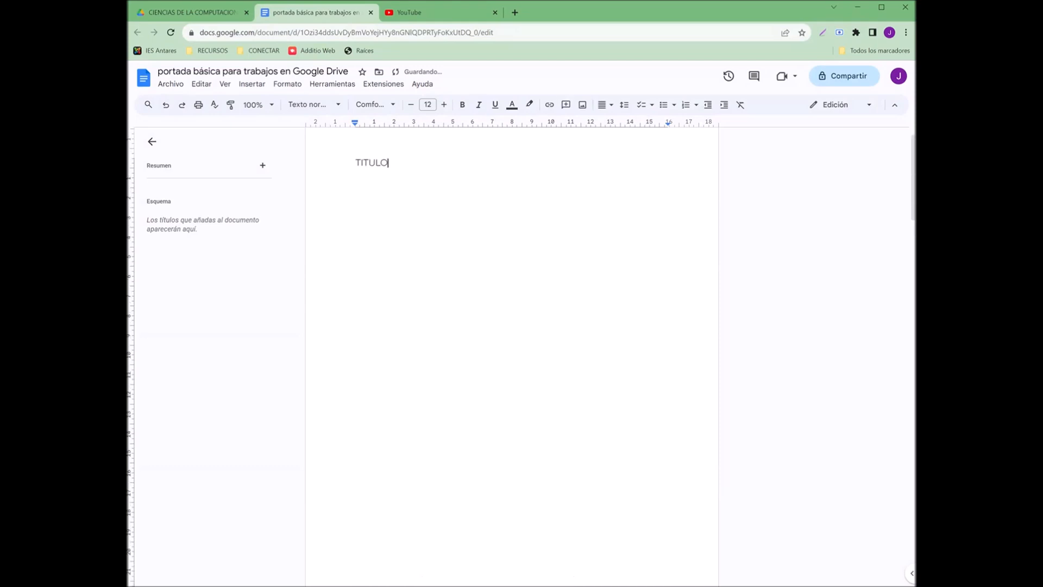
Step: Enlarge the title on the cover page to 20 pt and accept the suggested spelling "TÍTULO"
{"action": "key", "text": "shift+Home"}
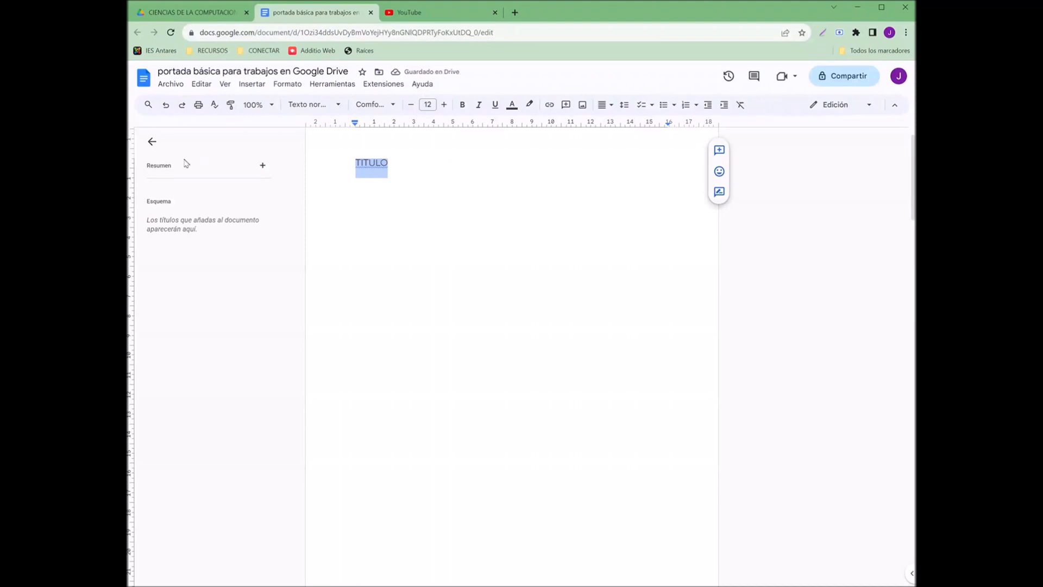
{"action": "left_click", "coordinate": [153, 143]}
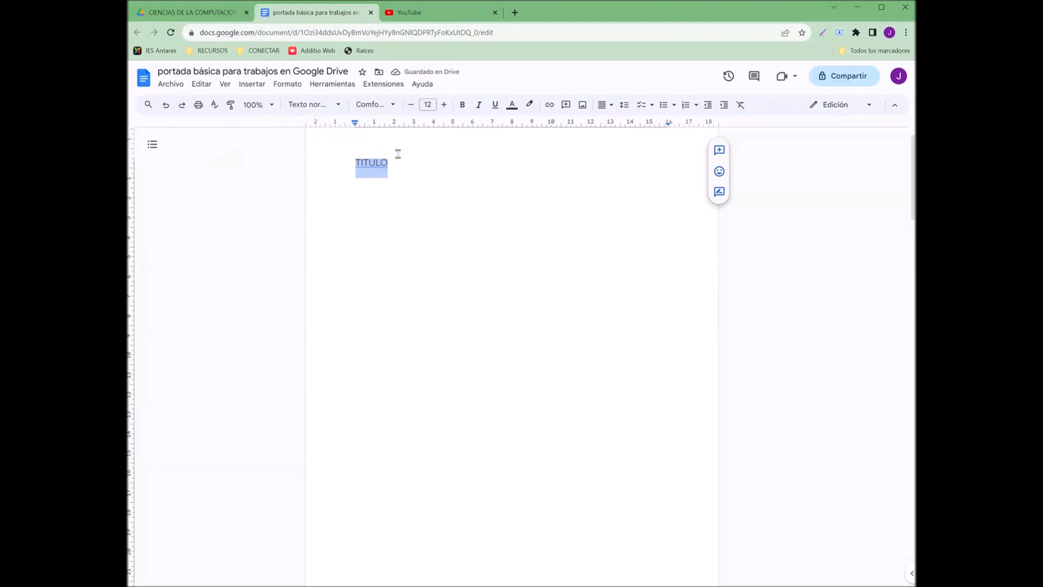
{"action": "left_click", "coordinate": [444, 105]}
{"action": "left_click", "coordinate": [444, 104]}
{"action": "left_click", "coordinate": [444, 104]}
{"action": "left_click", "coordinate": [444, 104]}
{"action": "left_click", "coordinate": [444, 104]}
{"action": "left_click", "coordinate": [444, 105]}
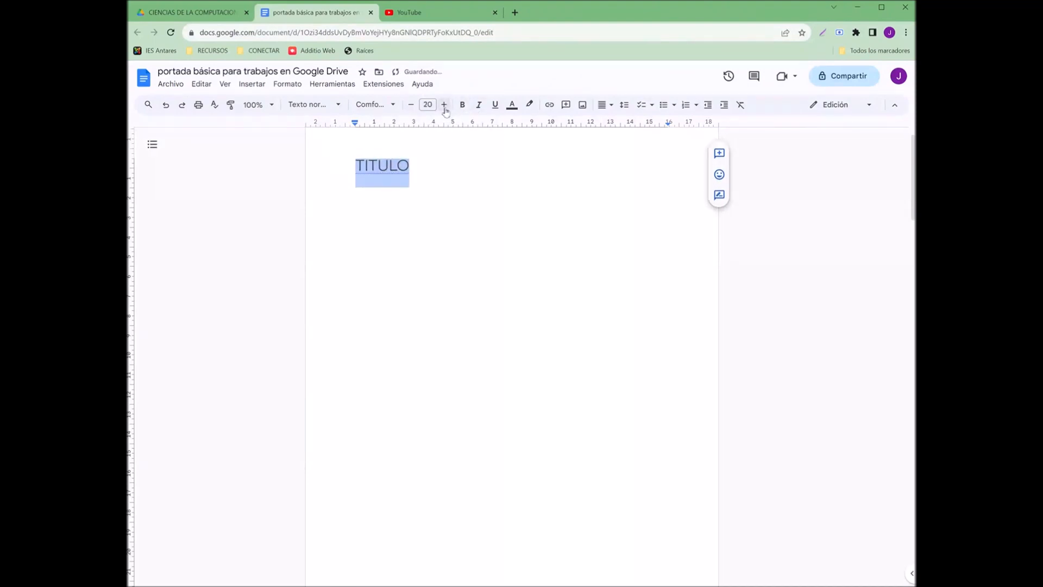
{"action": "left_click", "coordinate": [444, 104]}
{"action": "left_click", "coordinate": [368, 166]}
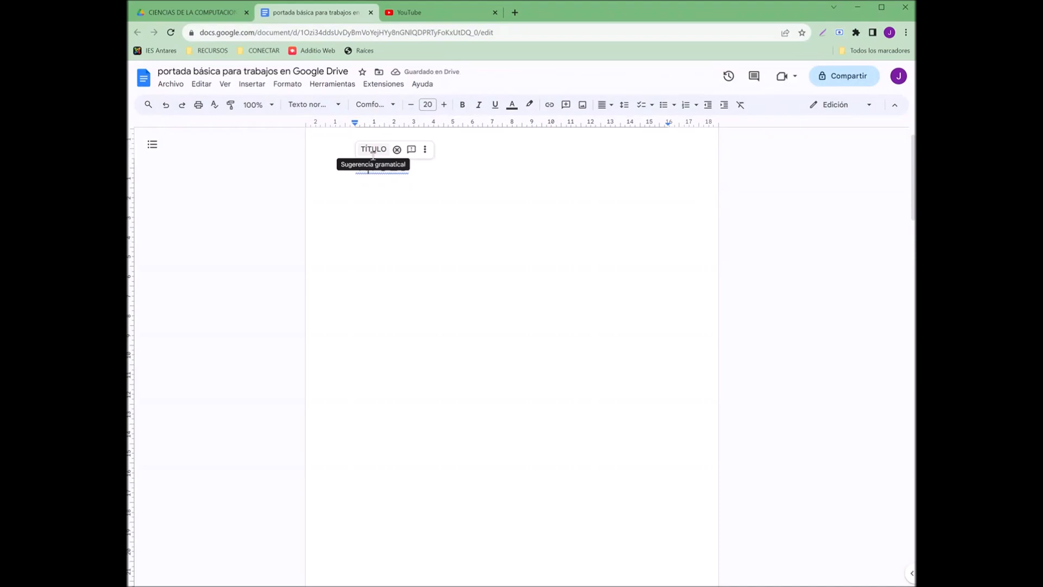
{"action": "left_click", "coordinate": [371, 150]}
Step: Delete the title line along with its page break and insert a new page break before the first paragraph
{"action": "triple_click", "coordinate": [383, 163]}
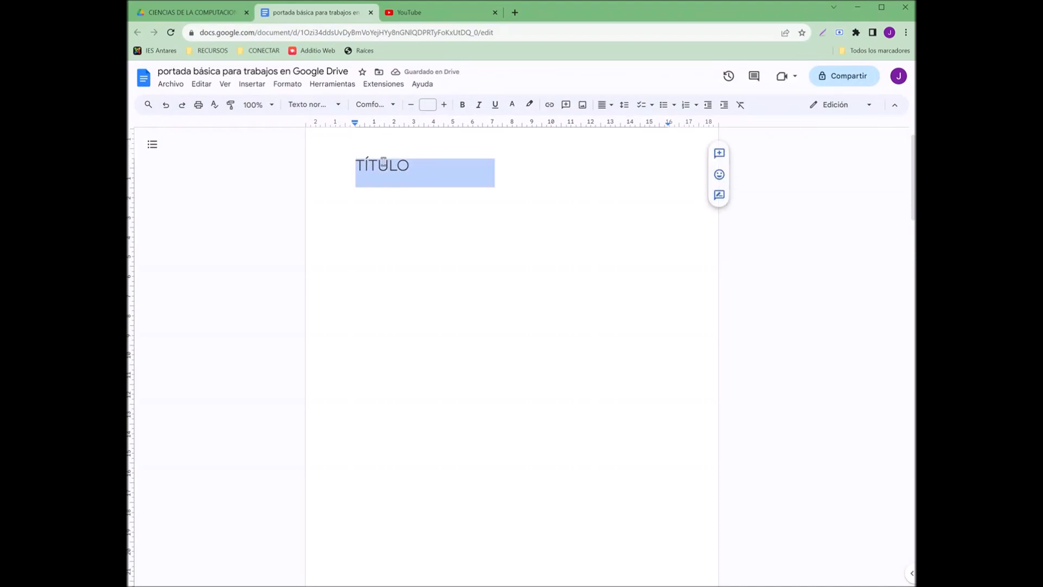
{"action": "key", "text": "ctrl+v"}
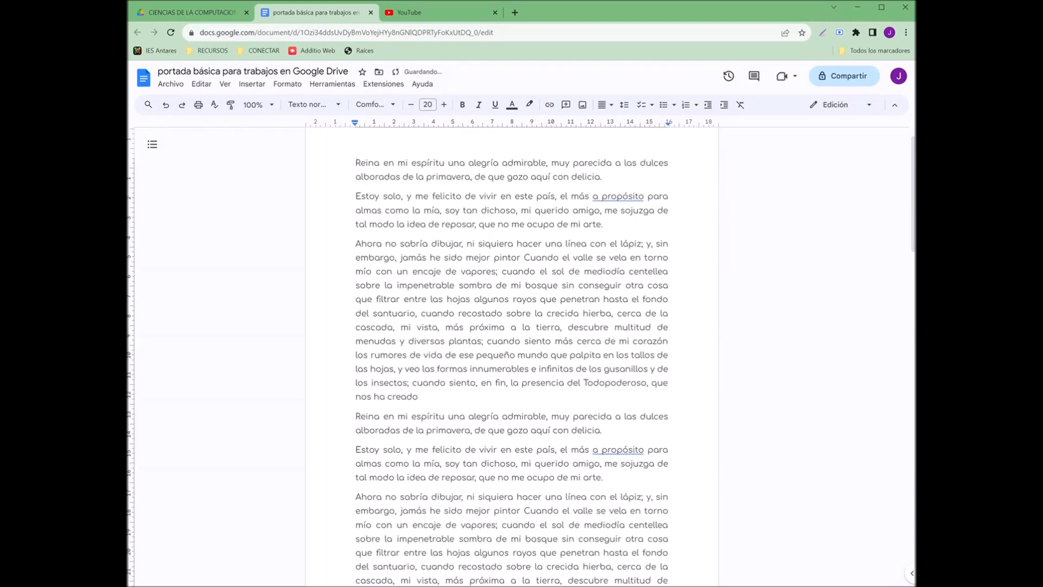
{"action": "key", "text": "ctrl+Return"}
Step: Insert a new drawing on the cover page and draw a text box about 24 cm wide and 9 cm high
{"action": "left_click", "coordinate": [386, 166]}
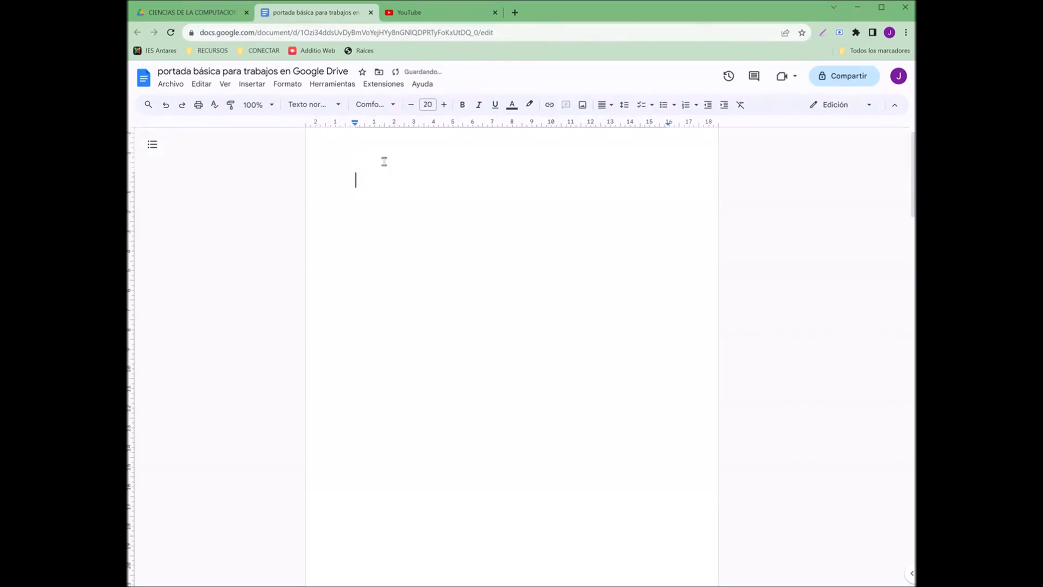
{"action": "left_click", "coordinate": [252, 84]}
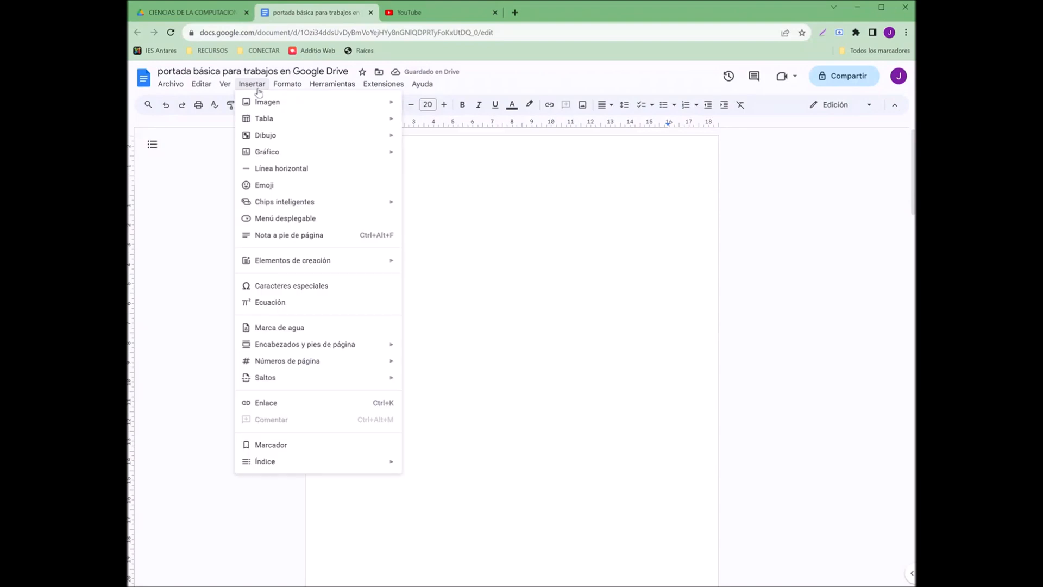
{"action": "mouse_move", "coordinate": [278, 134]}
{"action": "left_click", "coordinate": [432, 139]}
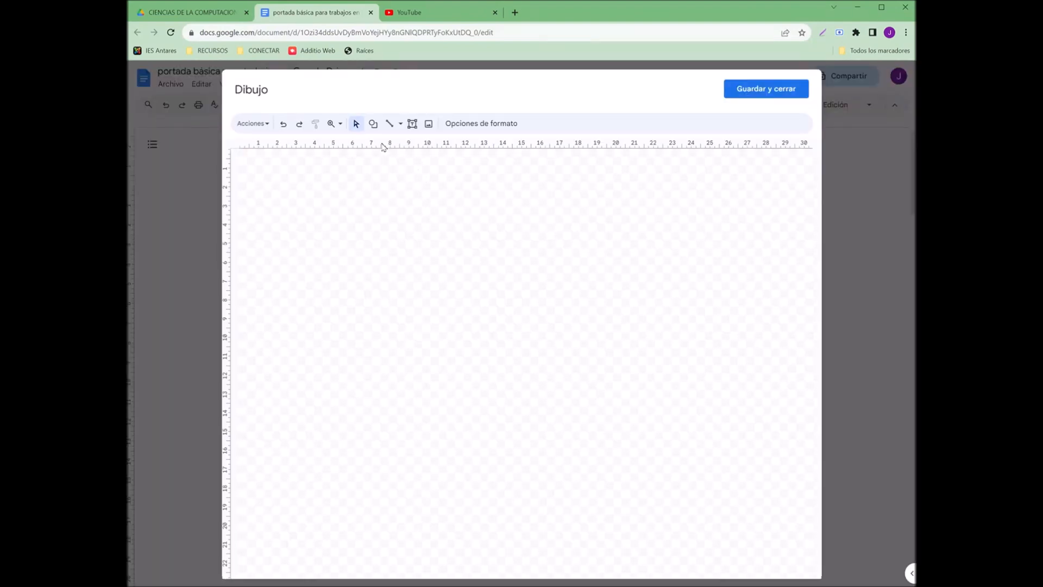
{"action": "left_click", "coordinate": [412, 123]}
{"action": "left_click_drag", "start_coordinate": [307, 184], "coordinate": [752, 352]}
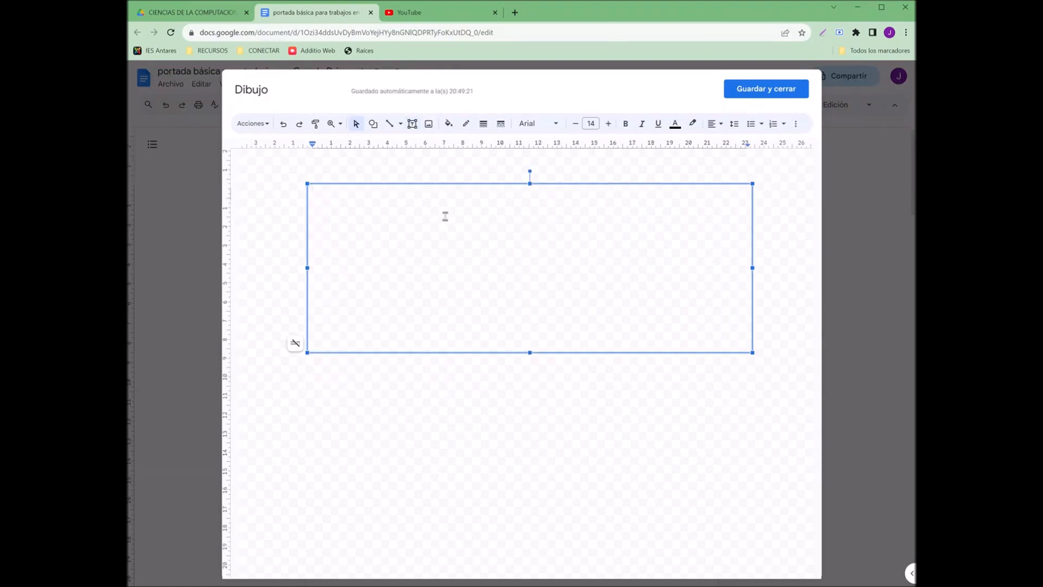
Step: Set the text box font to Amatic and write "TRABAJO SOBRE" and "LA ANATOMÍA DE LA RODILLA" on two lines
{"action": "left_click", "coordinate": [551, 124]}
{"action": "left_click", "coordinate": [574, 285]}
{"action": "type", "text": "RABAJO SOBRE"}
{"action": "key", "text": "Return"}
{"action": "type", "text": "LA ANATO"}
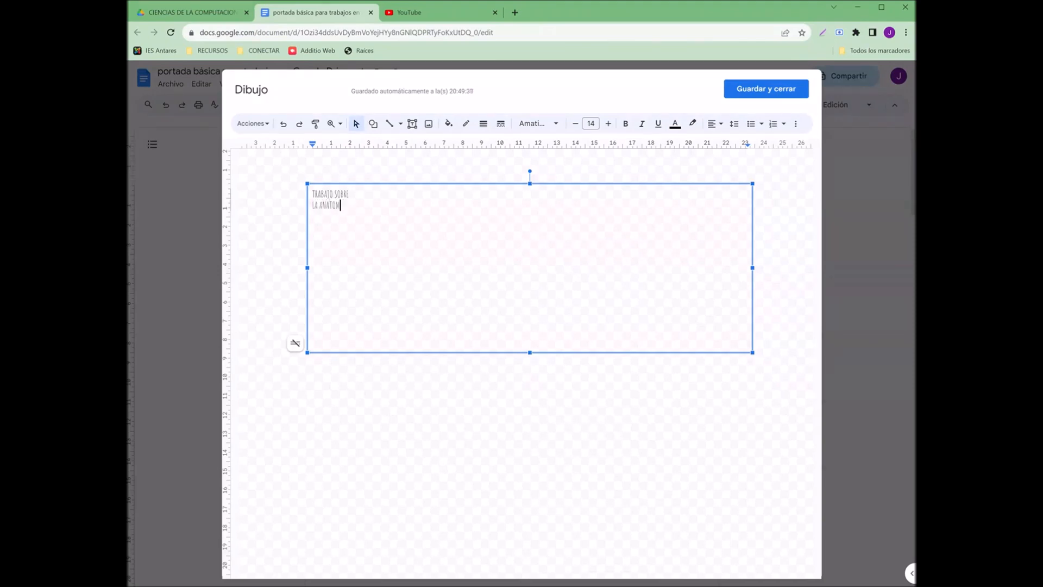
{"action": "type", "text": "MÍA DE LA RODILLA"}
Step: Center both lines of the title text horizontally in the text box
{"action": "left_click_drag", "start_coordinate": [383, 205], "coordinate": [303, 190]}
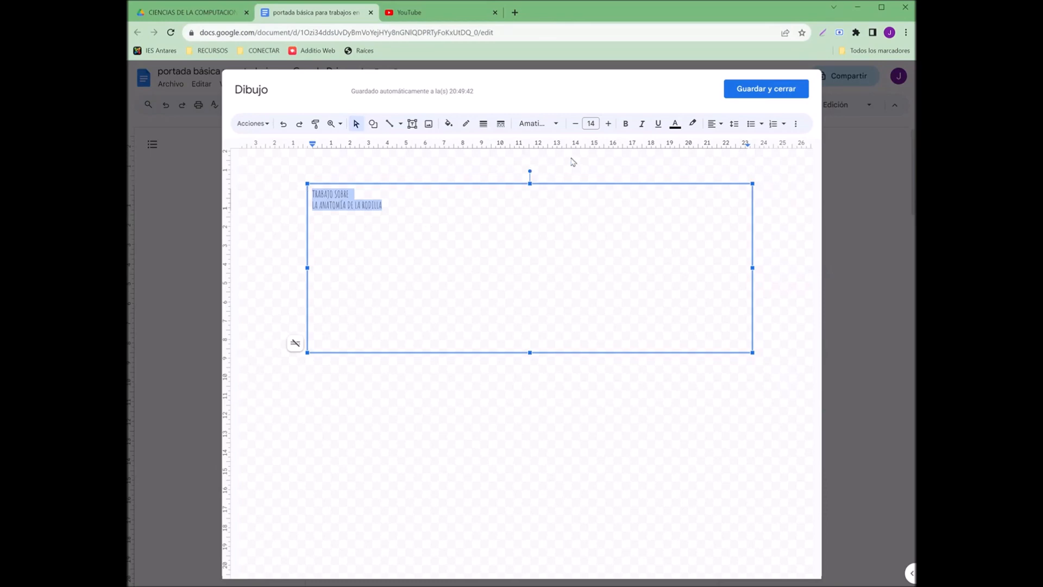
{"action": "left_click", "coordinate": [714, 124]}
{"action": "left_click", "coordinate": [728, 143]}
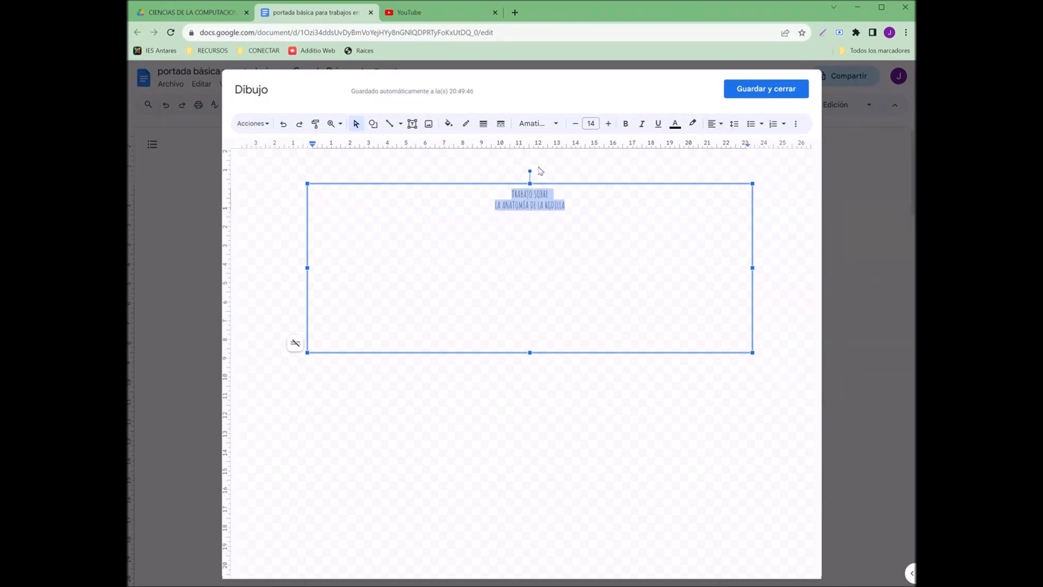
Step: Enlarge both title lines to 55 pt and change their text color to dark magenta
{"action": "left_click", "coordinate": [608, 124]}
{"action": "left_click", "coordinate": [608, 124]}
{"action": "left_click", "coordinate": [608, 123]}
{"action": "left_click", "coordinate": [608, 124]}
{"action": "left_click", "coordinate": [608, 124]}
{"action": "double_click", "coordinate": [608, 124]}
{"action": "left_click", "coordinate": [608, 124]}
{"action": "double_click", "coordinate": [608, 124]}
{"action": "left_click", "coordinate": [608, 124]}
{"action": "double_click", "coordinate": [608, 124]}
{"action": "left_click", "coordinate": [608, 124]}
{"action": "double_click", "coordinate": [608, 123]}
{"action": "double_click", "coordinate": [608, 124]}
{"action": "left_click", "coordinate": [608, 124]}
{"action": "double_click", "coordinate": [608, 124]}
{"action": "double_click", "coordinate": [608, 124]}
{"action": "left_click", "coordinate": [608, 124]}
{"action": "double_click", "coordinate": [608, 124]}
{"action": "double_click", "coordinate": [608, 124]}
{"action": "double_click", "coordinate": [608, 124]}
{"action": "double_click", "coordinate": [608, 124]}
{"action": "left_click", "coordinate": [608, 124]}
{"action": "double_click", "coordinate": [608, 123]}
{"action": "double_click", "coordinate": [608, 124]}
{"action": "double_click", "coordinate": [608, 124]}
{"action": "left_click", "coordinate": [608, 124]}
{"action": "left_click", "coordinate": [608, 124]}
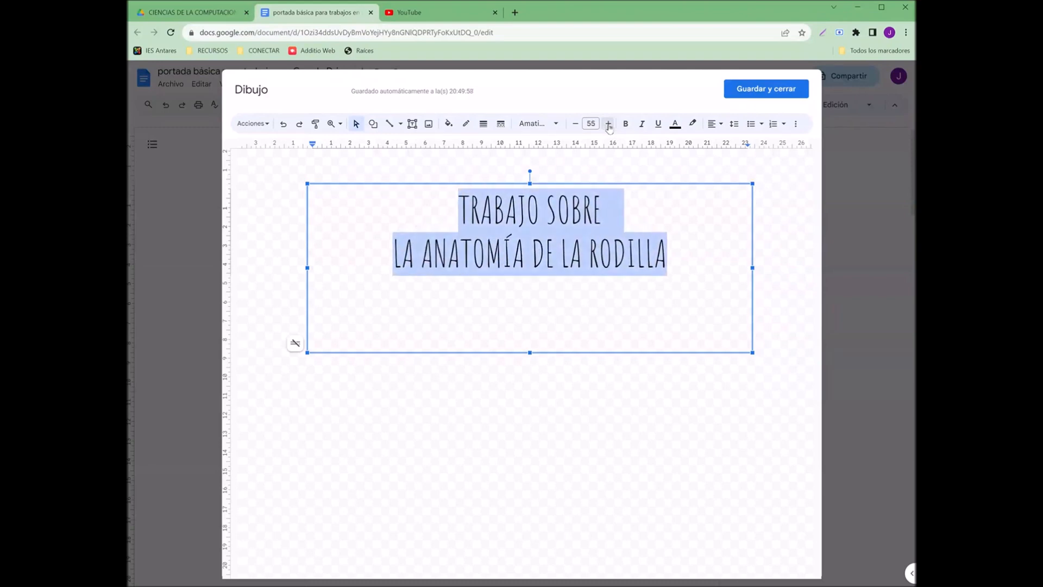
{"action": "left_click", "coordinate": [675, 123]}
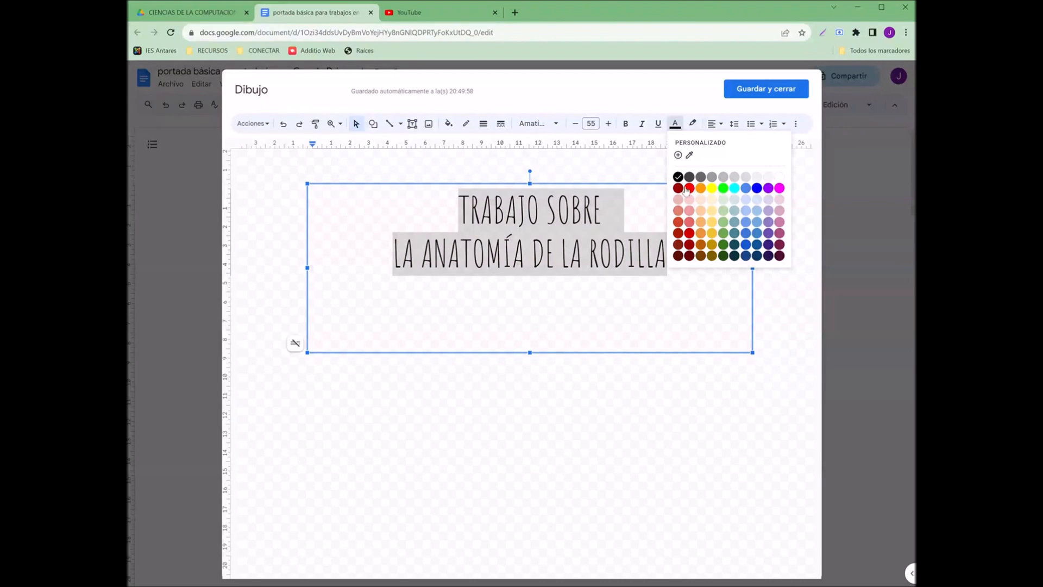
{"action": "left_click", "coordinate": [780, 246]}
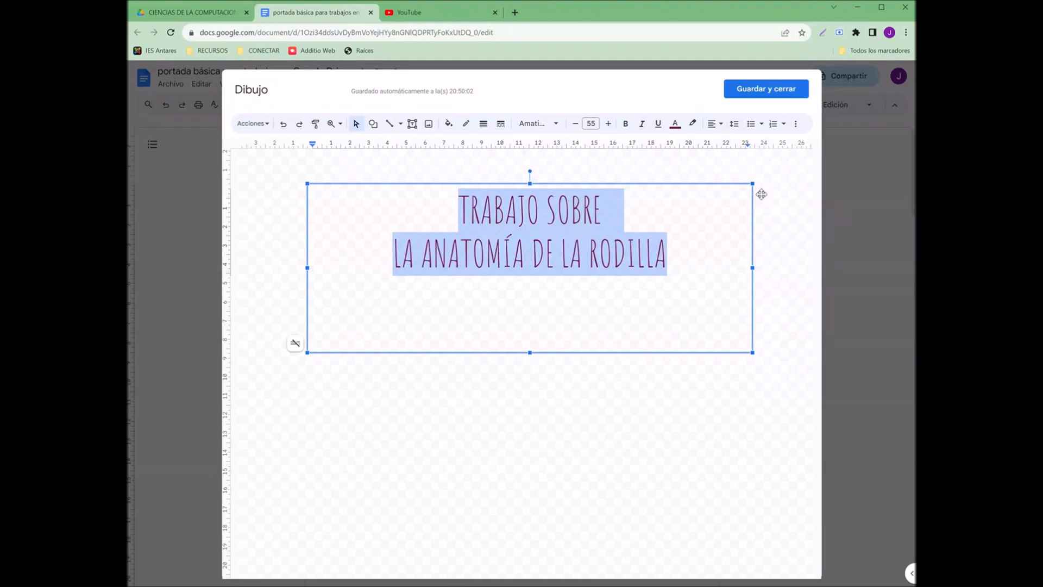
Step: Set the title's line spacing to 1.5 and shrink its text box to about 18 cm wide and 6.6 cm high, saving the drawing
{"action": "left_click", "coordinate": [733, 124]}
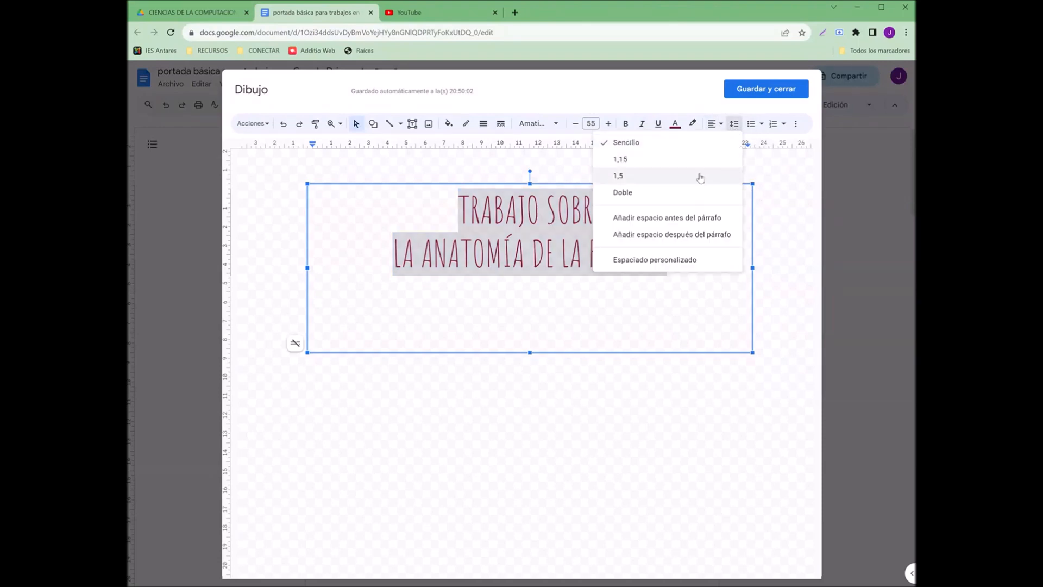
{"action": "left_click", "coordinate": [700, 177]}
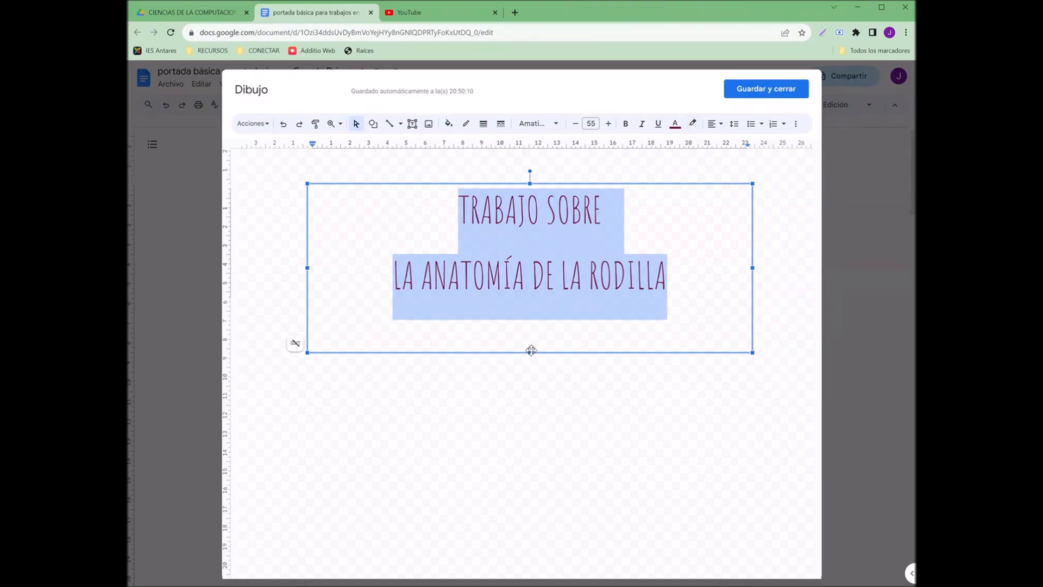
{"action": "left_click", "coordinate": [531, 351]}
{"action": "left_click_drag", "start_coordinate": [531, 351], "coordinate": [531, 307]}
{"action": "left_click_drag", "start_coordinate": [751, 246], "coordinate": [678, 244]}
{"action": "left_click_drag", "start_coordinate": [308, 245], "coordinate": [344, 246]}
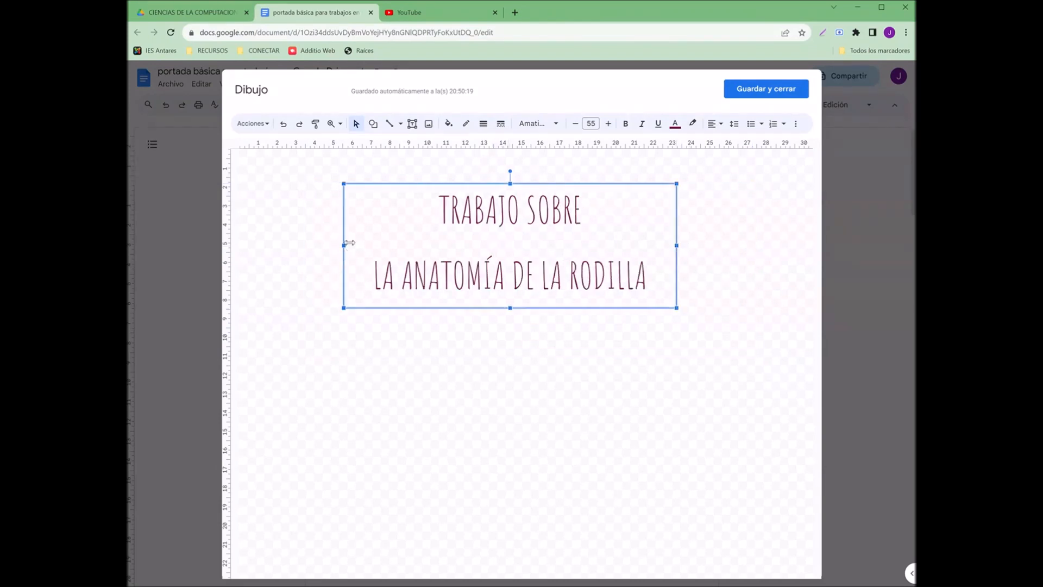
{"action": "left_click", "coordinate": [757, 91]}
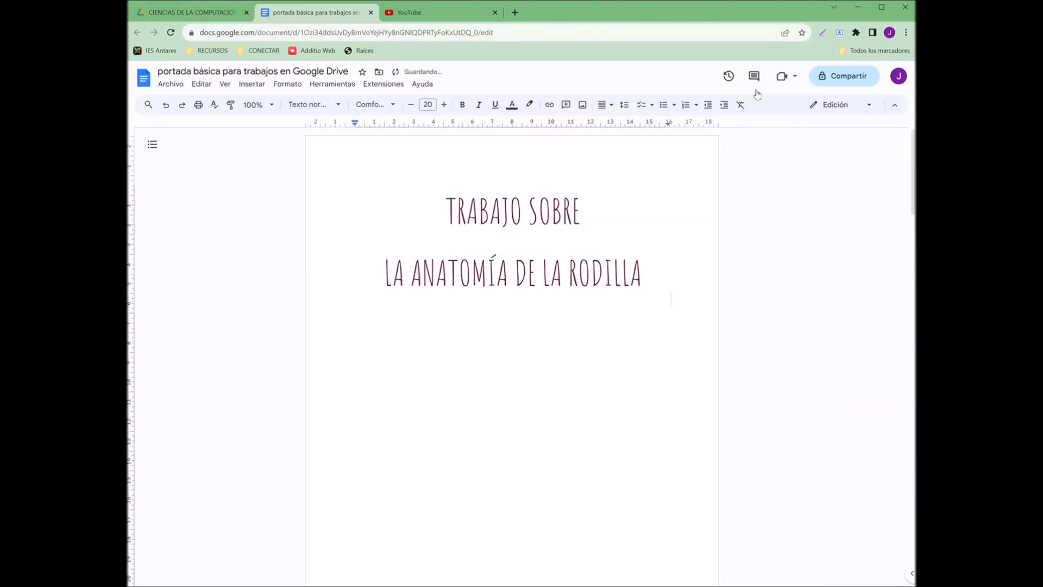
Step: Set the title drawing to sit in front of the text and reposition it near the top of the cover page
{"action": "left_click", "coordinate": [477, 205]}
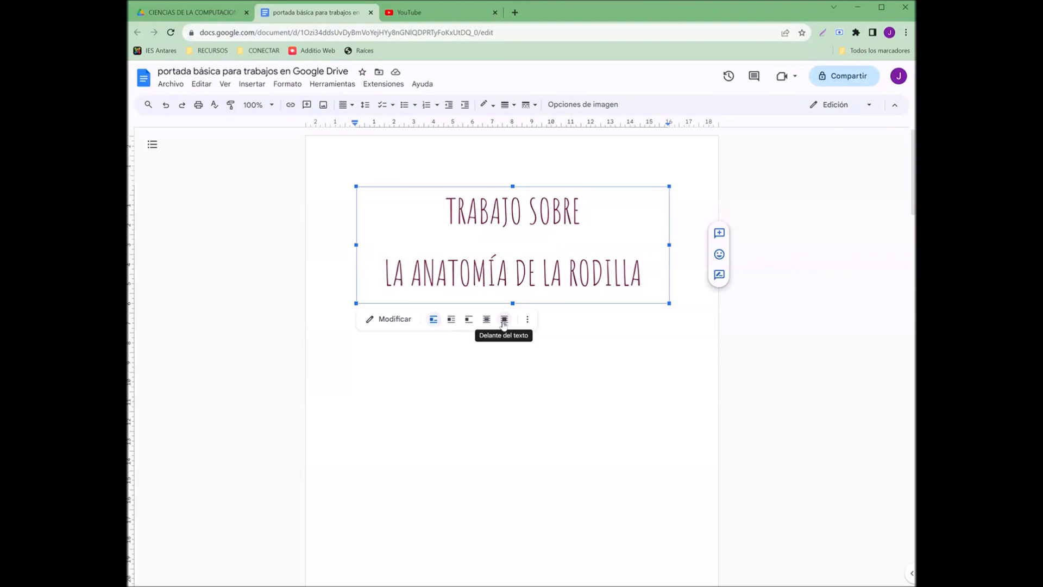
{"action": "left_click", "coordinate": [504, 320]}
{"action": "mouse_move", "coordinate": [521, 255]}
{"action": "left_mouse_down"}
{"action": "mouse_move", "coordinate": [520, 289]}
{"action": "mouse_move", "coordinate": [483, 232]}
{"action": "mouse_move", "coordinate": [487, 214]}
{"action": "mouse_move", "coordinate": [517, 214]}
{"action": "left_mouse_up"}
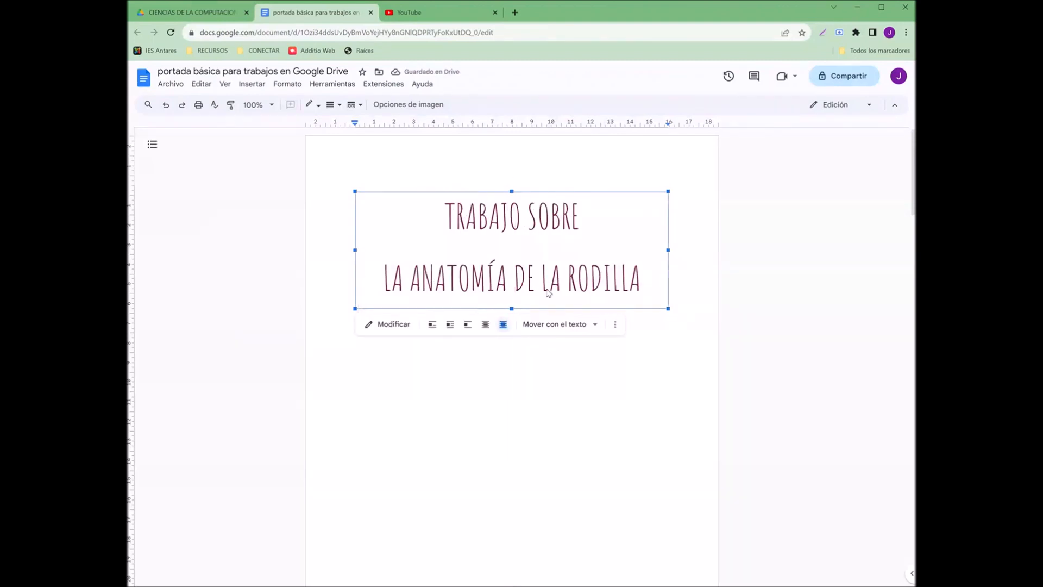
Step: Reopen the title drawing, set the line spacing of both title lines to 1.15, and save it
{"action": "double_click", "coordinate": [579, 287]}
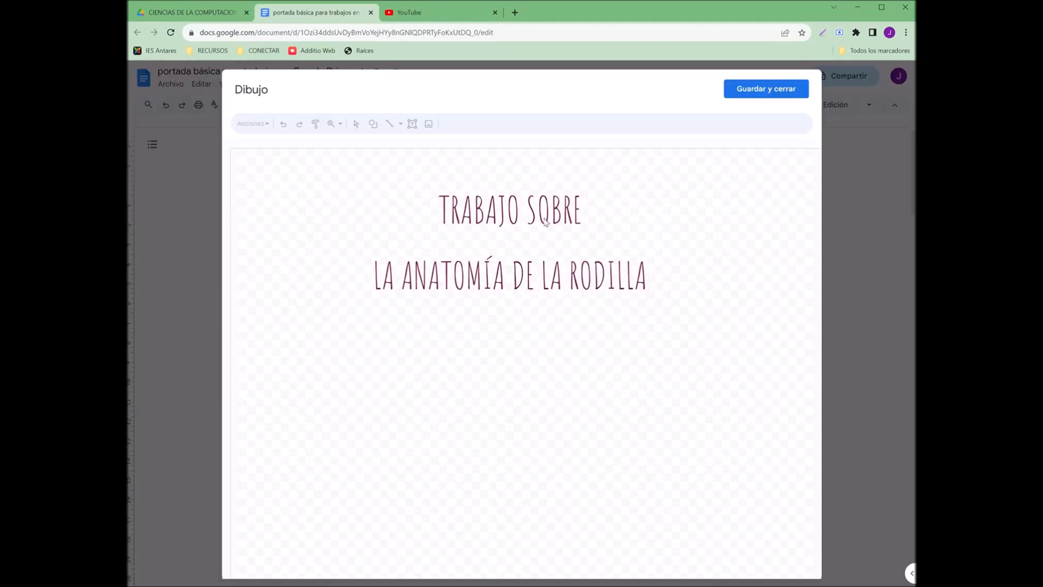
{"action": "left_click", "coordinate": [539, 215]}
{"action": "left_click_drag", "start_coordinate": [496, 207], "coordinate": [569, 288]}
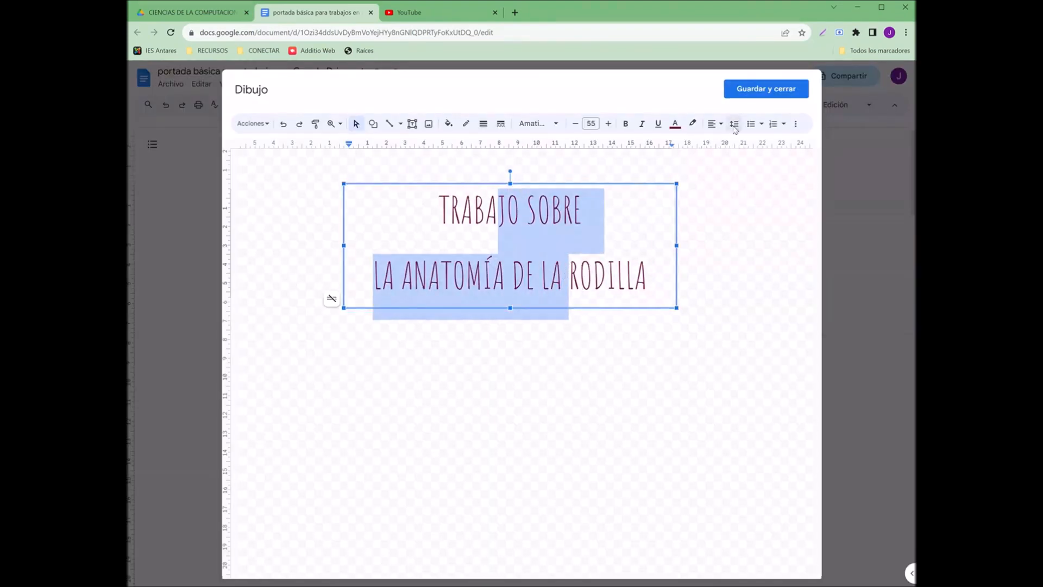
{"action": "left_click", "coordinate": [734, 124]}
{"action": "left_click", "coordinate": [657, 158]}
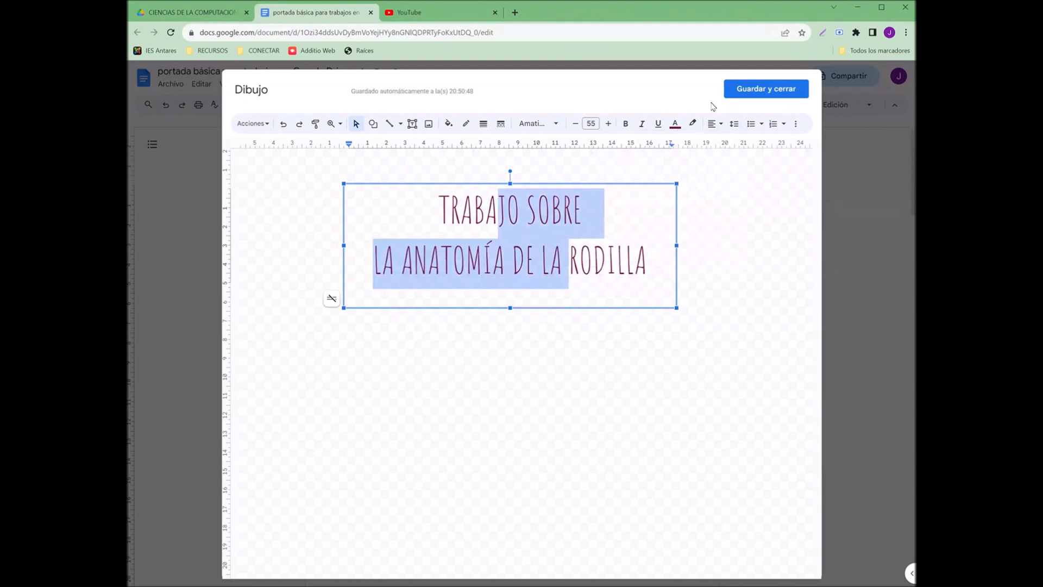
{"action": "left_click", "coordinate": [737, 89]}
{"action": "left_click", "coordinate": [515, 389]}
{"action": "left_click", "coordinate": [531, 267]}
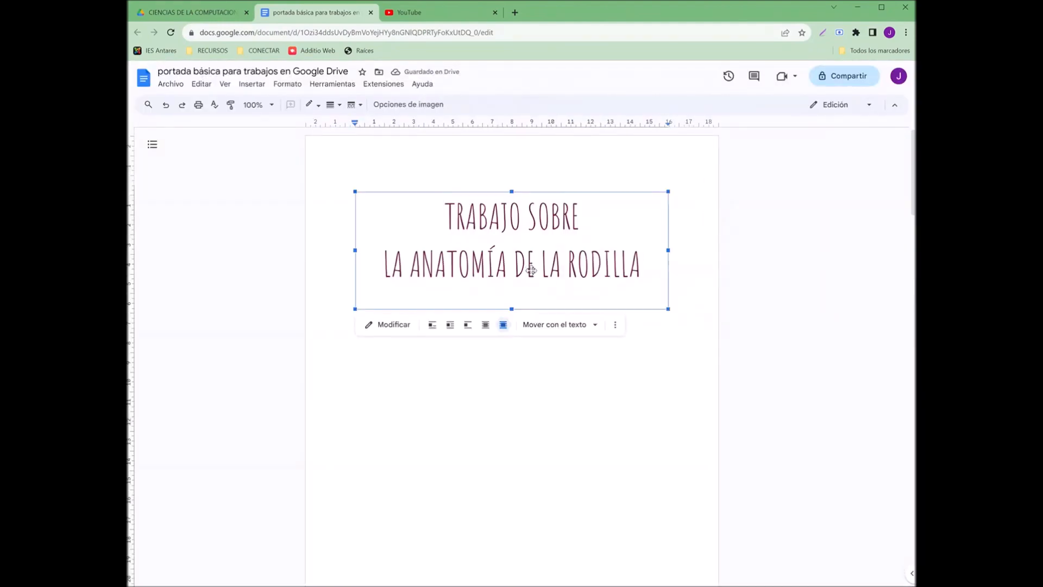
{"action": "left_click", "coordinate": [525, 380]}
{"action": "left_click", "coordinate": [669, 283]}
{"action": "left_click", "coordinate": [696, 284]}
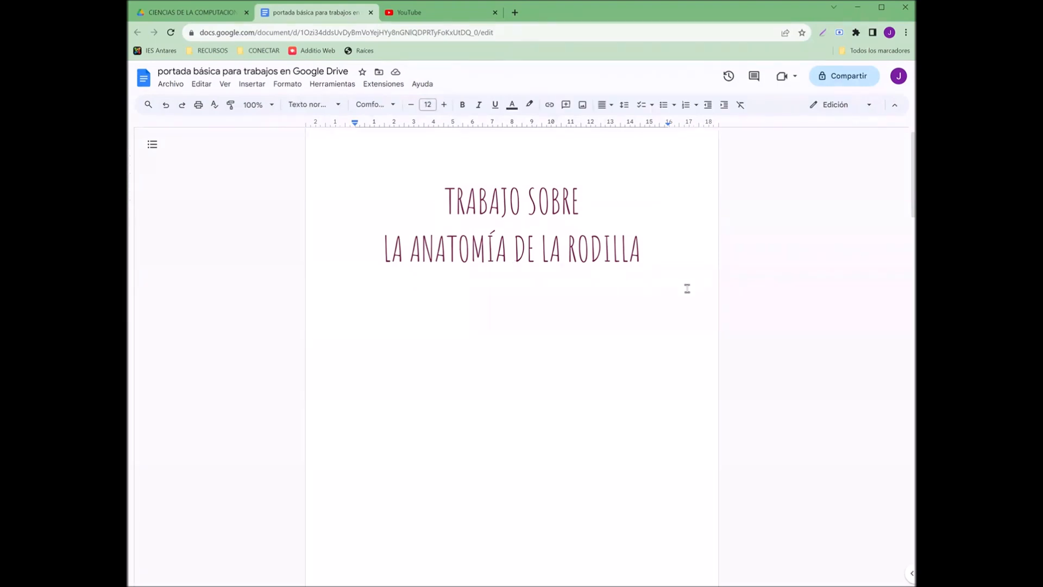
{"action": "key", "text": "Down"}
{"action": "key", "text": "ctrl+Home"}
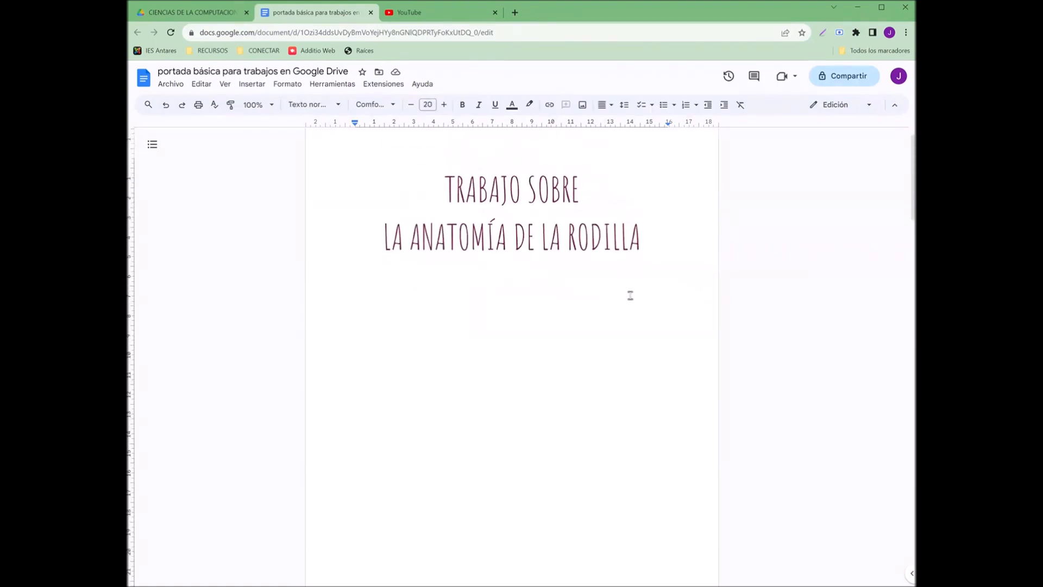
{"action": "left_click", "coordinate": [578, 251]}
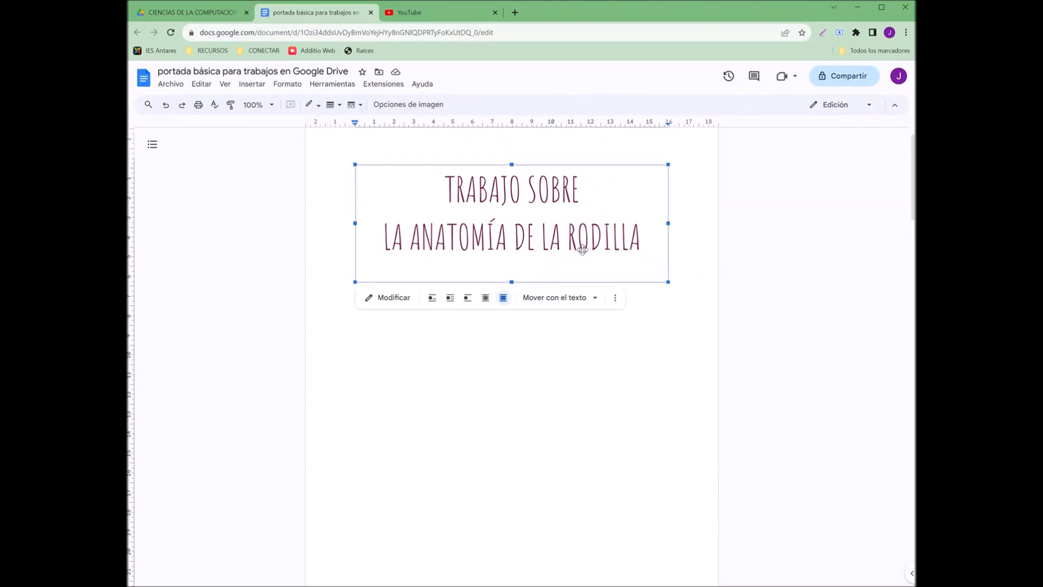
{"action": "left_click", "coordinate": [675, 252]}
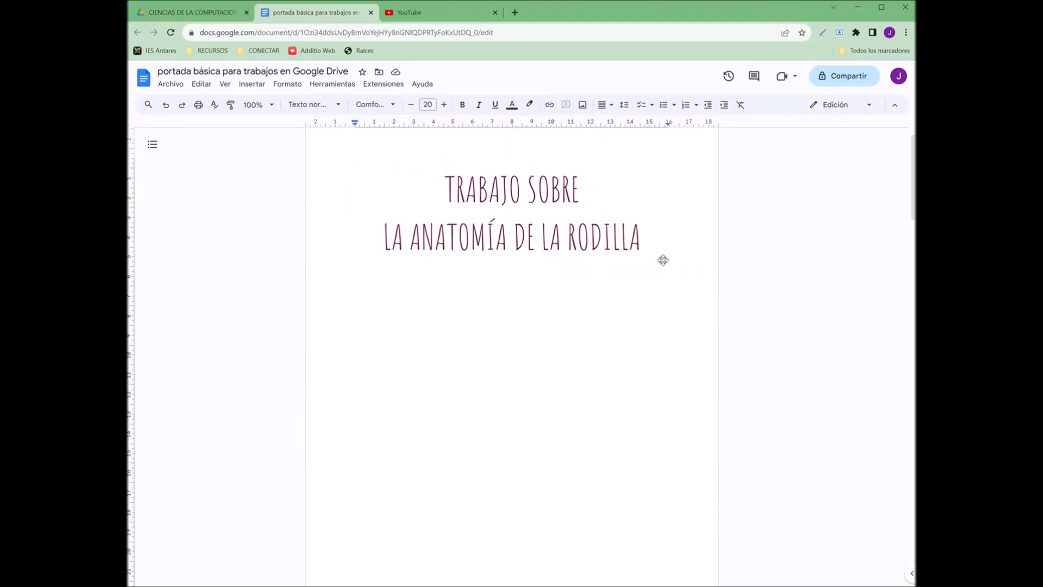
Step: Insert a new drawing with a text box about 15 cm wide and 4 cm high, and write the author's full name in it
{"action": "left_click", "coordinate": [251, 84]}
{"action": "mouse_move", "coordinate": [285, 126]}
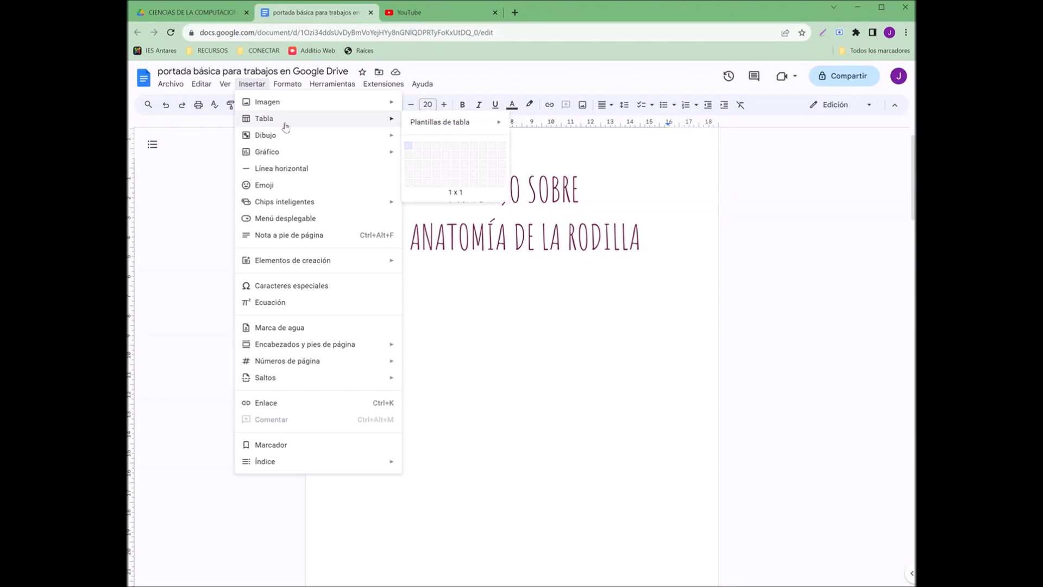
{"action": "mouse_move", "coordinate": [298, 152]}
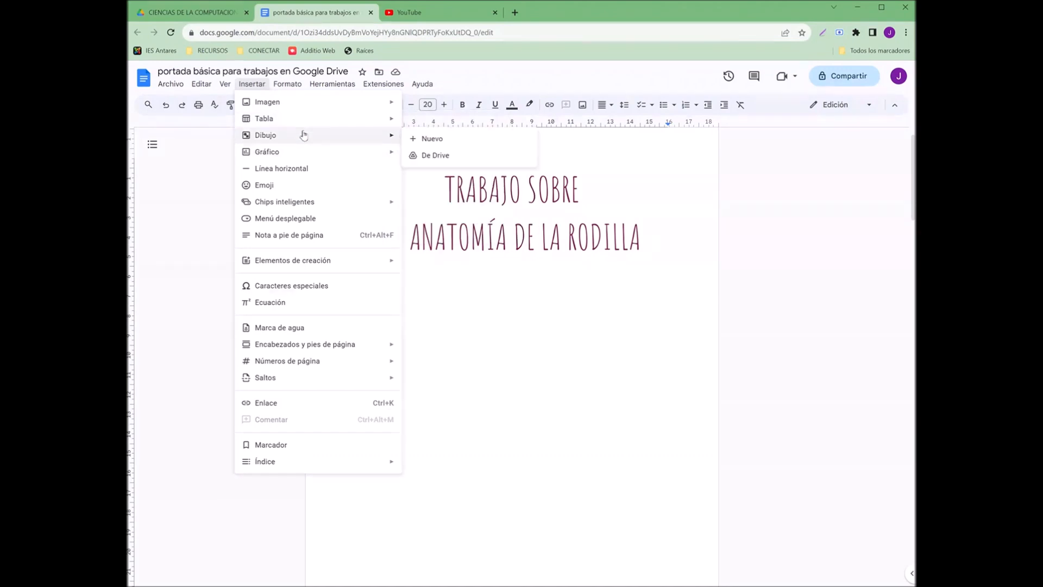
{"action": "left_click", "coordinate": [422, 140]}
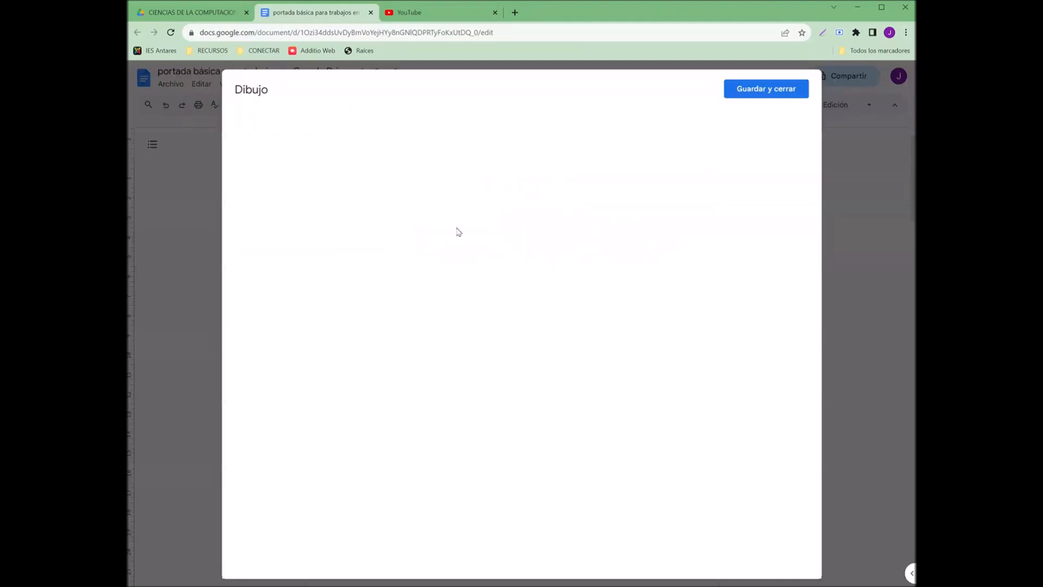
{"action": "left_click", "coordinate": [412, 124]}
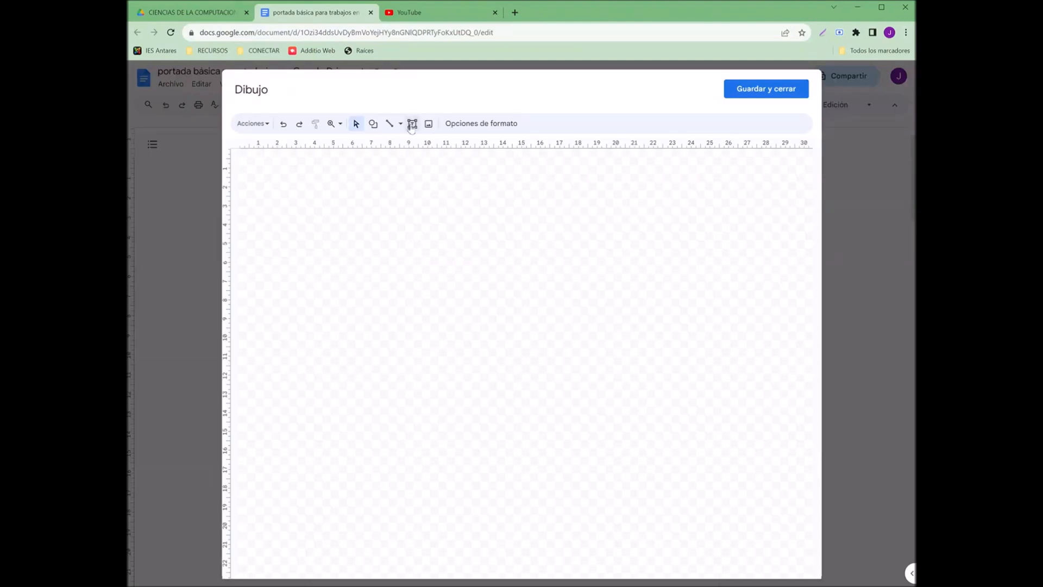
{"action": "left_click_drag", "start_coordinate": [355, 185], "coordinate": [643, 266]}
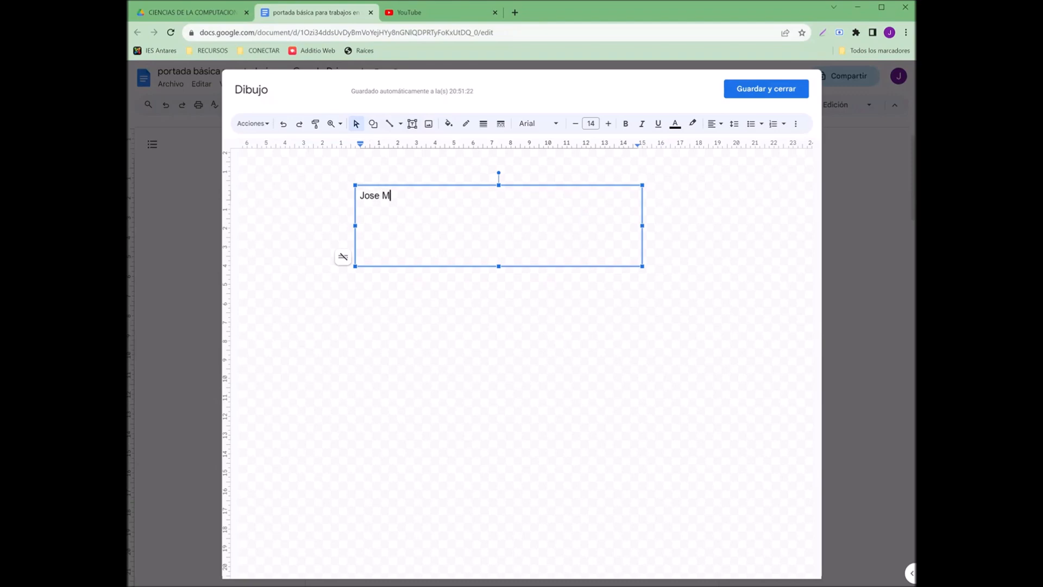
{"action": "type", "text": "stillo"}
Step: Change the author name's text color to dark magenta and its font to Caveat
{"action": "left_click_drag", "start_coordinate": [529, 226], "coordinate": [312, 194]}
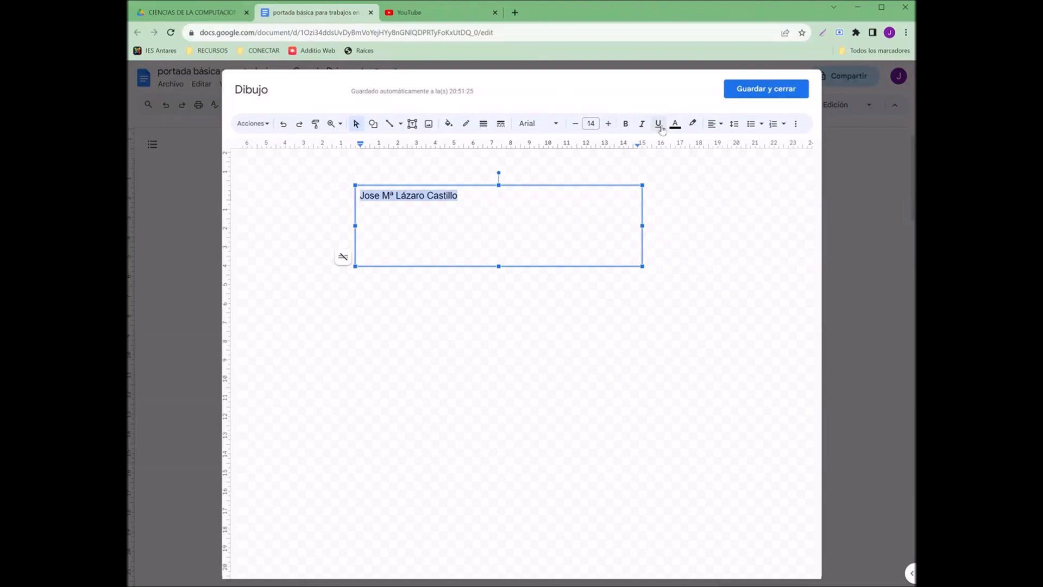
{"action": "left_click", "coordinate": [675, 124]}
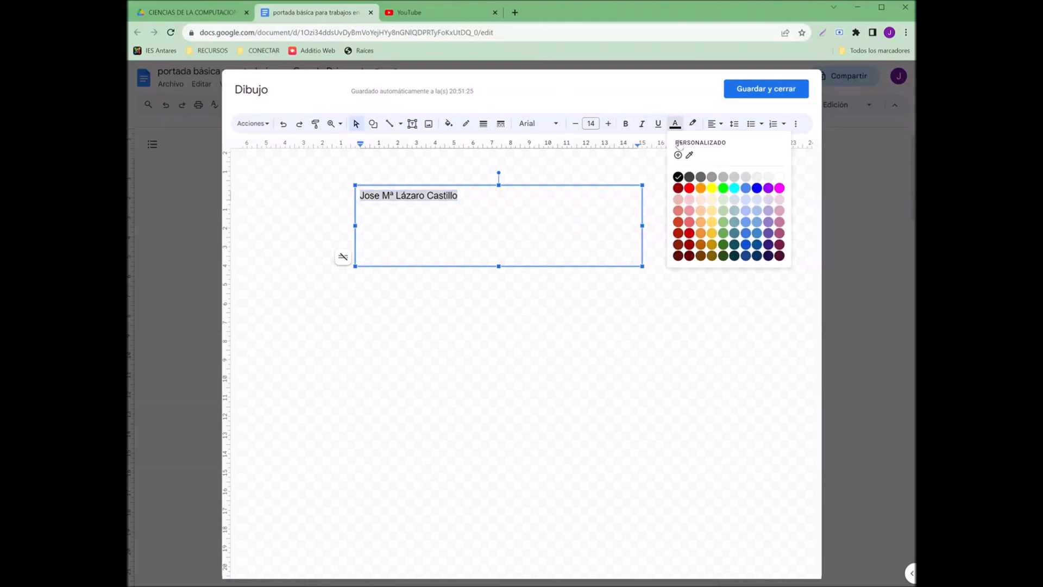
{"action": "left_click", "coordinate": [780, 233]}
{"action": "left_click", "coordinate": [543, 124]}
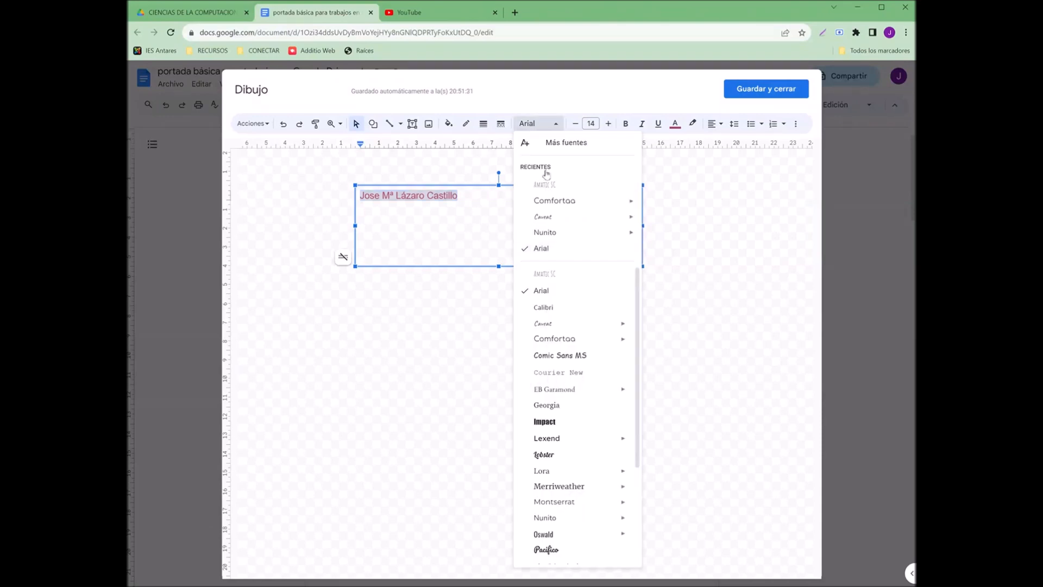
{"action": "left_click", "coordinate": [551, 220]}
Step: Enlarge the author name to 30 pt and center it horizontally in its text box
{"action": "left_click", "coordinate": [608, 124]}
{"action": "left_click", "coordinate": [609, 124]}
{"action": "left_click", "coordinate": [609, 124]}
{"action": "left_click", "coordinate": [608, 123]}
{"action": "left_click", "coordinate": [609, 124]}
{"action": "left_click", "coordinate": [609, 123]}
{"action": "double_click", "coordinate": [608, 123]}
{"action": "left_click", "coordinate": [609, 123]}
{"action": "double_click", "coordinate": [609, 124]}
{"action": "double_click", "coordinate": [609, 123]}
{"action": "left_click", "coordinate": [609, 123]}
{"action": "double_click", "coordinate": [608, 123]}
{"action": "left_click", "coordinate": [715, 124]}
{"action": "left_click", "coordinate": [728, 142]}
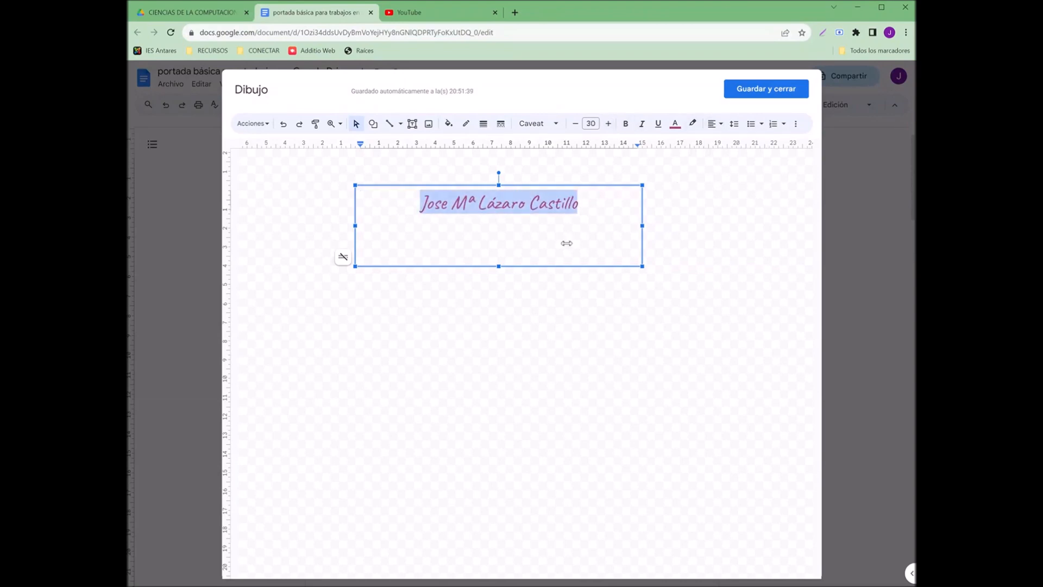
Step: Shrink the author name's text box to about 11 cm wide and 2 cm high, and save the drawing
{"action": "left_click_drag", "start_coordinate": [500, 264], "coordinate": [505, 226]}
{"action": "left_click_drag", "start_coordinate": [641, 204], "coordinate": [590, 204]}
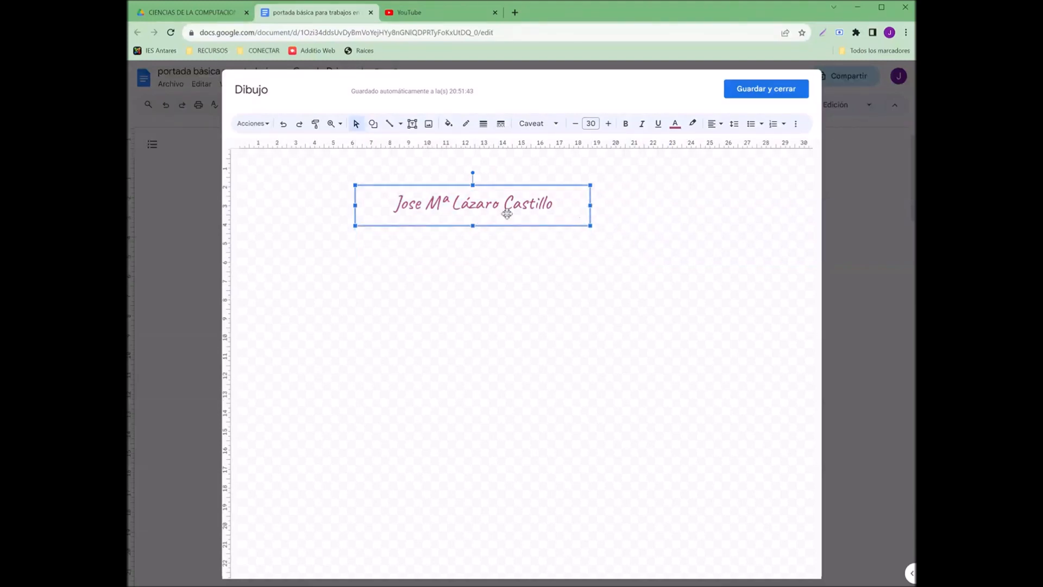
{"action": "left_click_drag", "start_coordinate": [355, 206], "coordinate": [382, 206]}
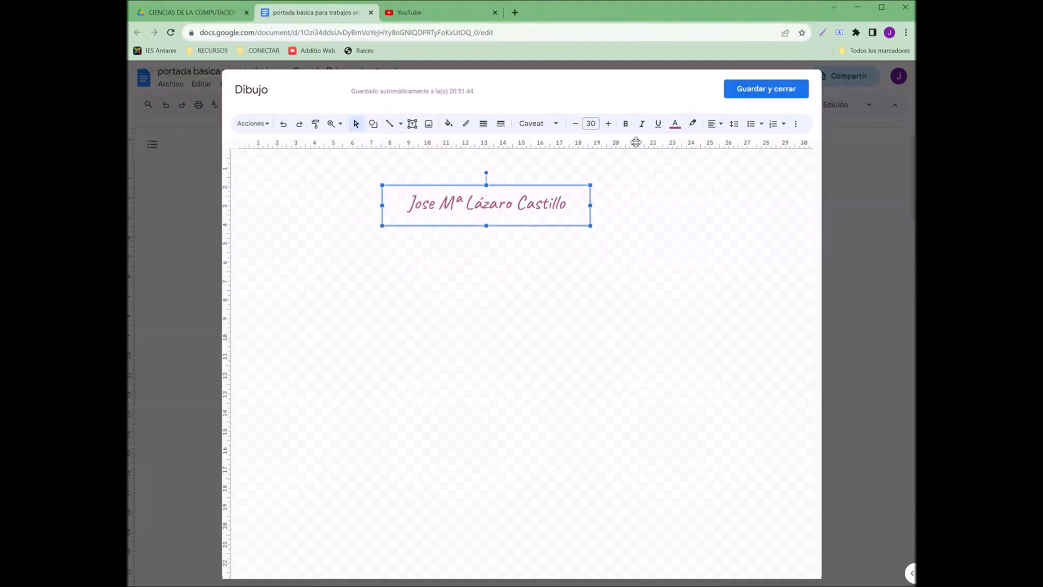
{"action": "left_click", "coordinate": [751, 90]}
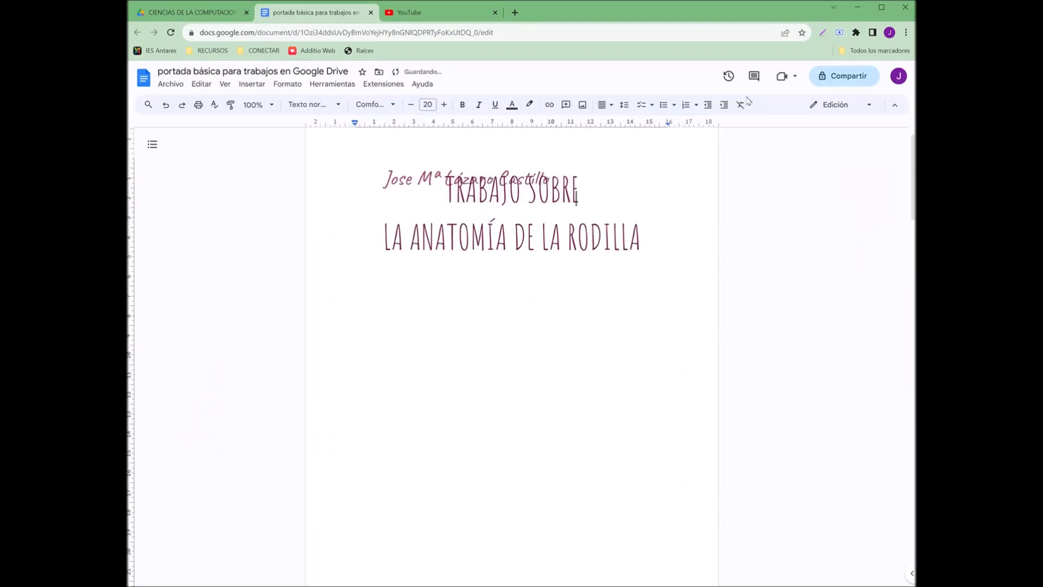
Step: Move the title down clear of the author name, then set the name drawing in front of the text and place it below the title
{"action": "left_click", "coordinate": [427, 172]}
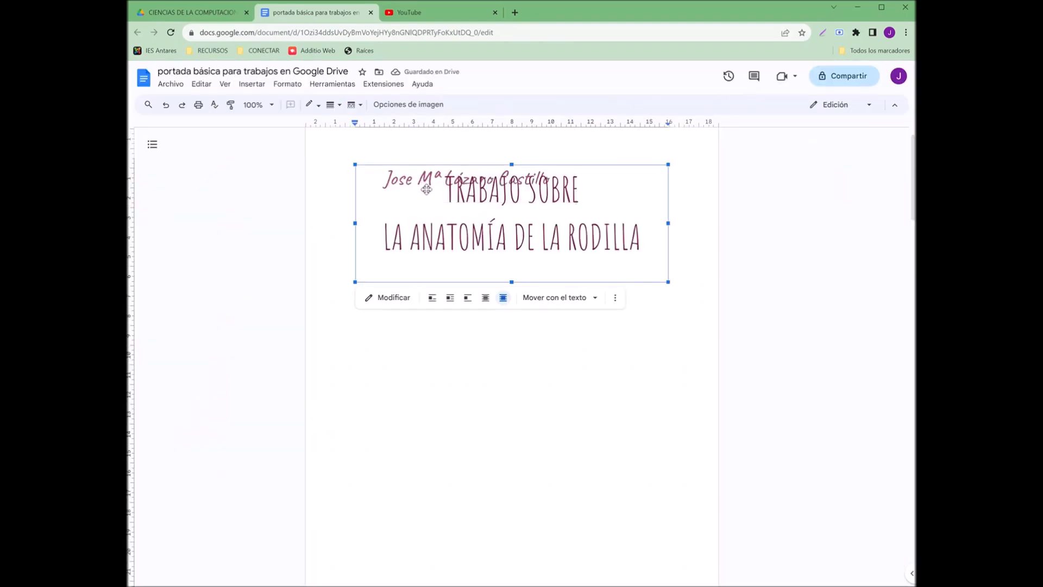
{"action": "left_click_drag", "start_coordinate": [426, 189], "coordinate": [428, 229]}
{"action": "left_click", "coordinate": [439, 185]}
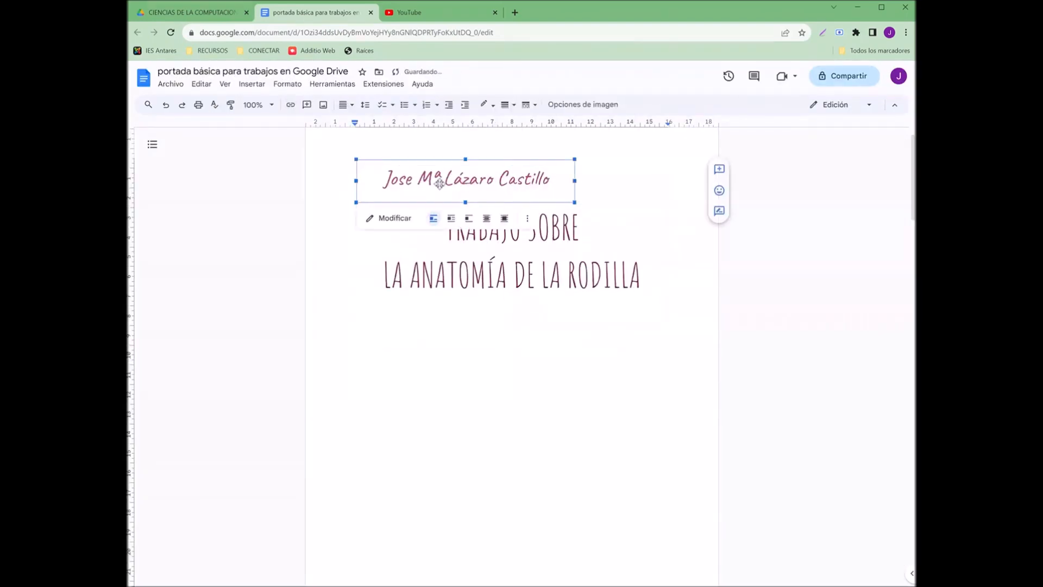
{"action": "left_click", "coordinate": [507, 219]}
{"action": "left_click_drag", "start_coordinate": [503, 192], "coordinate": [527, 323]}
Step: Move the title drawing back up the page and place the author name directly beneath it, roughly centered
{"action": "left_click", "coordinate": [531, 272]}
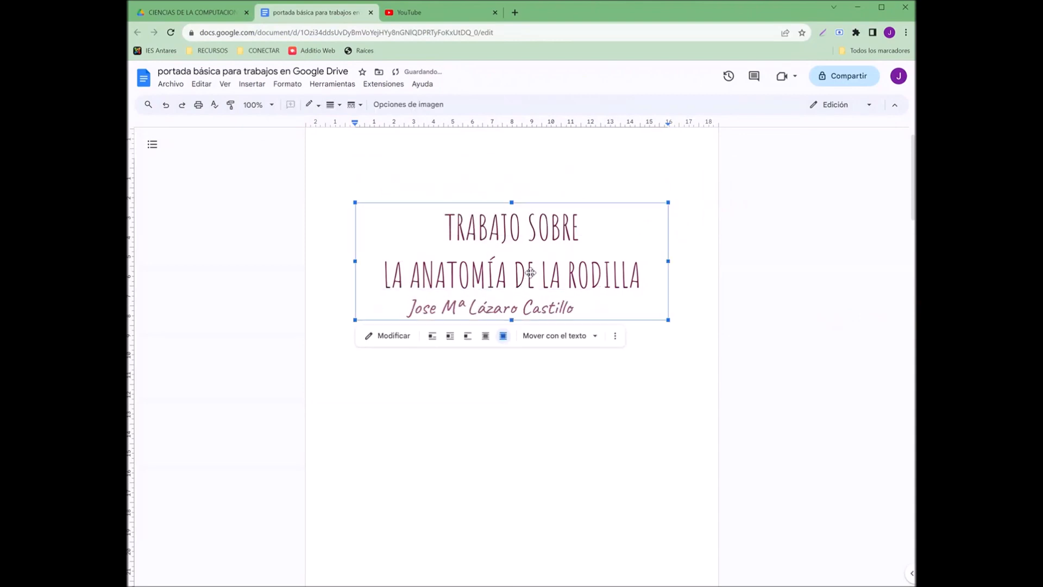
{"action": "left_click_drag", "start_coordinate": [534, 228], "coordinate": [537, 190]}
{"action": "left_click", "coordinate": [531, 303]}
{"action": "left_click_drag", "start_coordinate": [536, 305], "coordinate": [552, 279]}
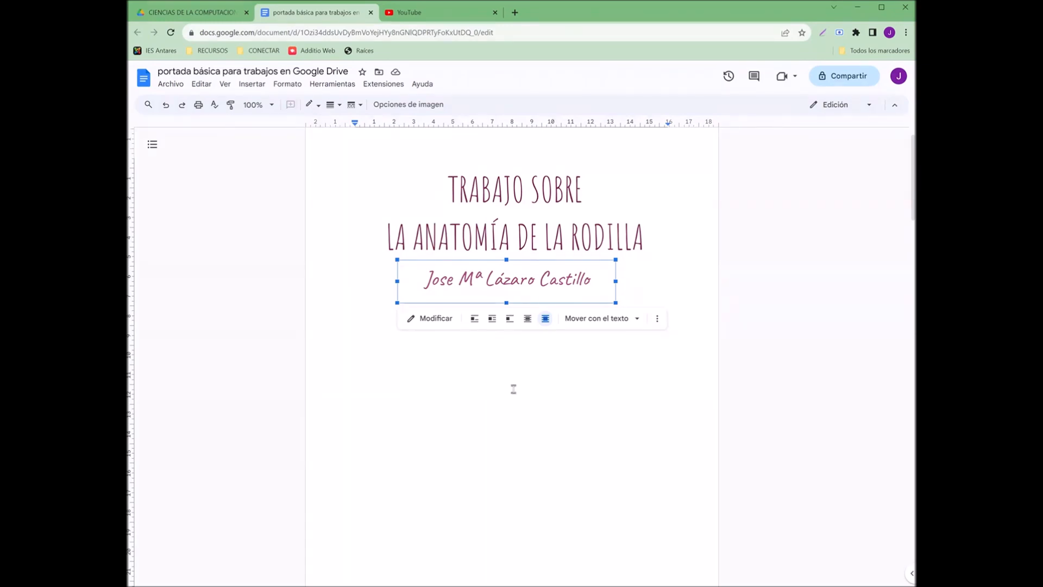
Step: Search the web for images of "anatomia de la rodilla" from within the document
{"action": "left_click", "coordinate": [500, 360]}
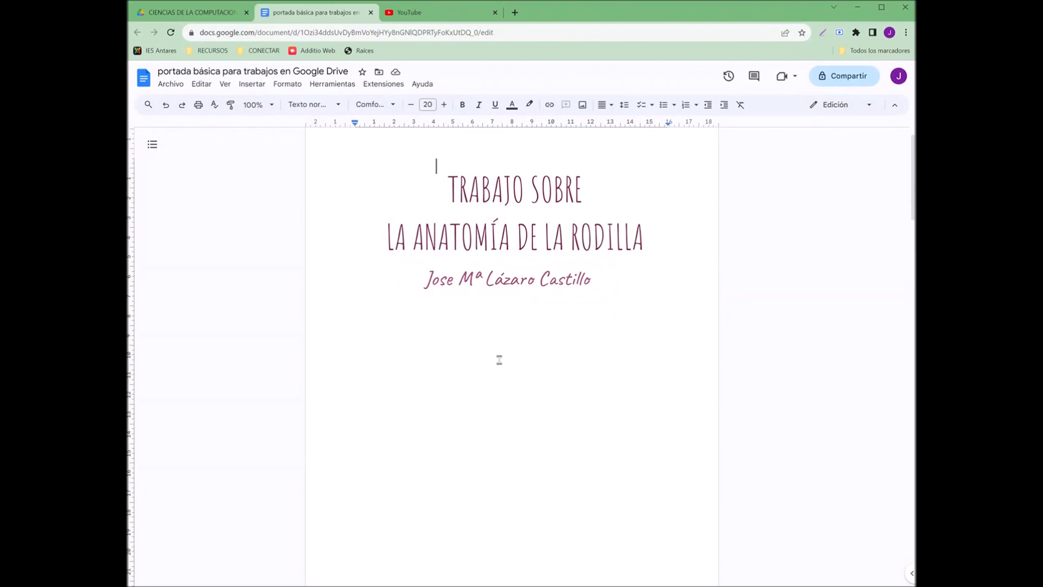
{"action": "left_click", "coordinate": [251, 83]}
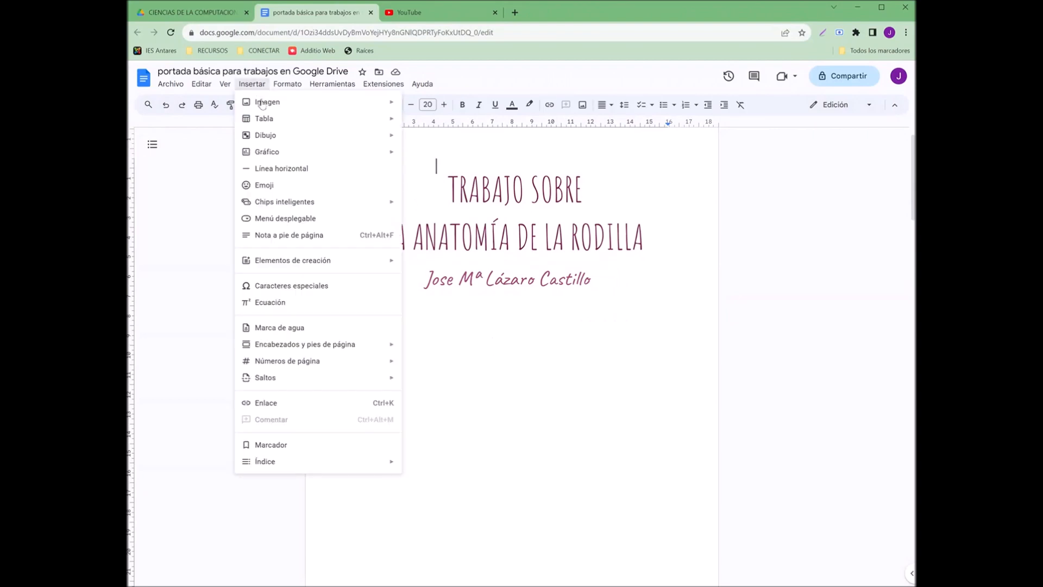
{"action": "mouse_move", "coordinate": [326, 103]}
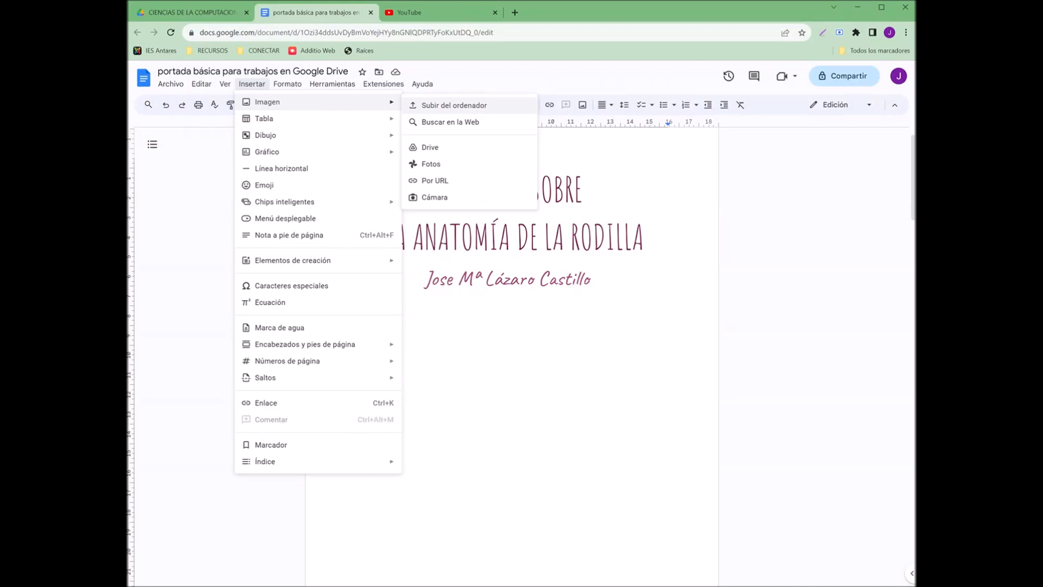
{"action": "left_click", "coordinate": [478, 120]}
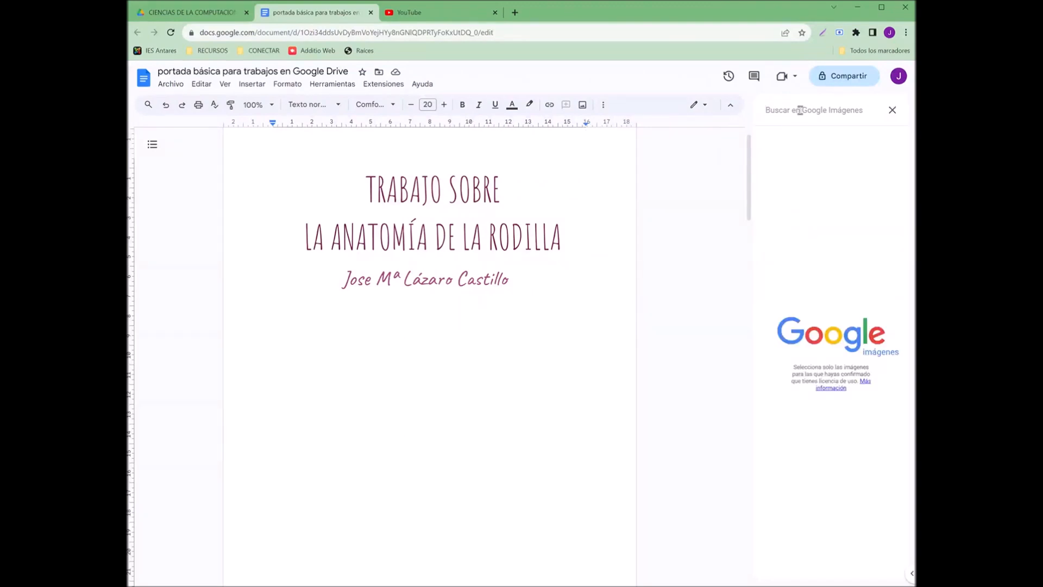
{"action": "type", "text": "a"}
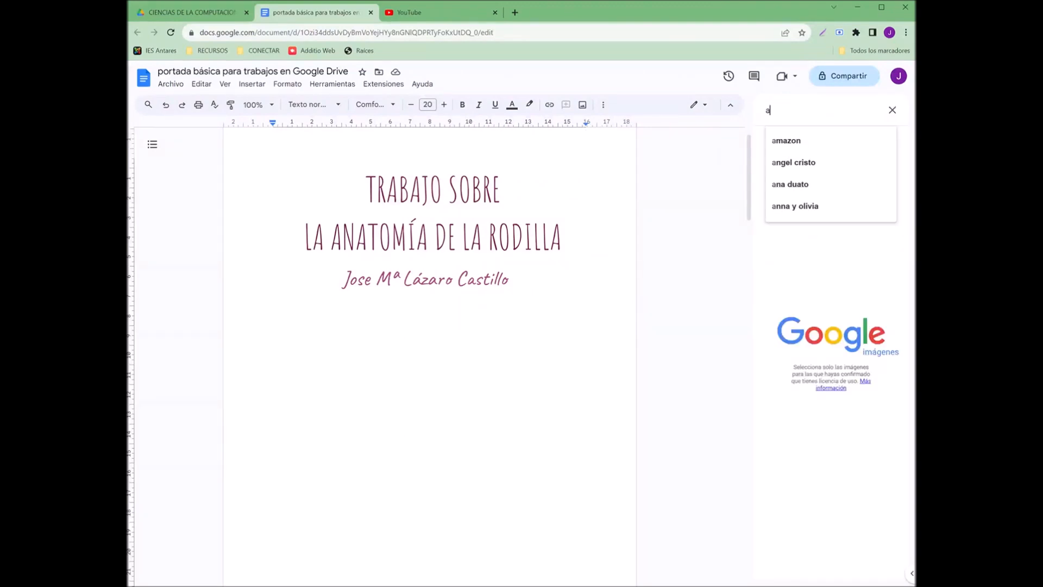
{"action": "type", "text": "natomia de la "}
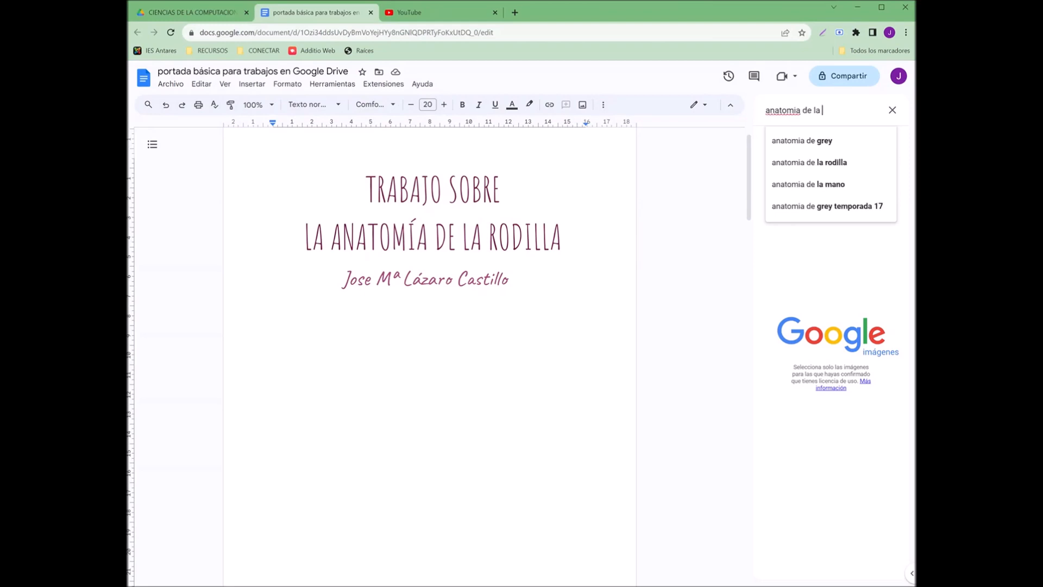
{"action": "type", "text": "rodilla"}
{"action": "key", "text": "Return"}
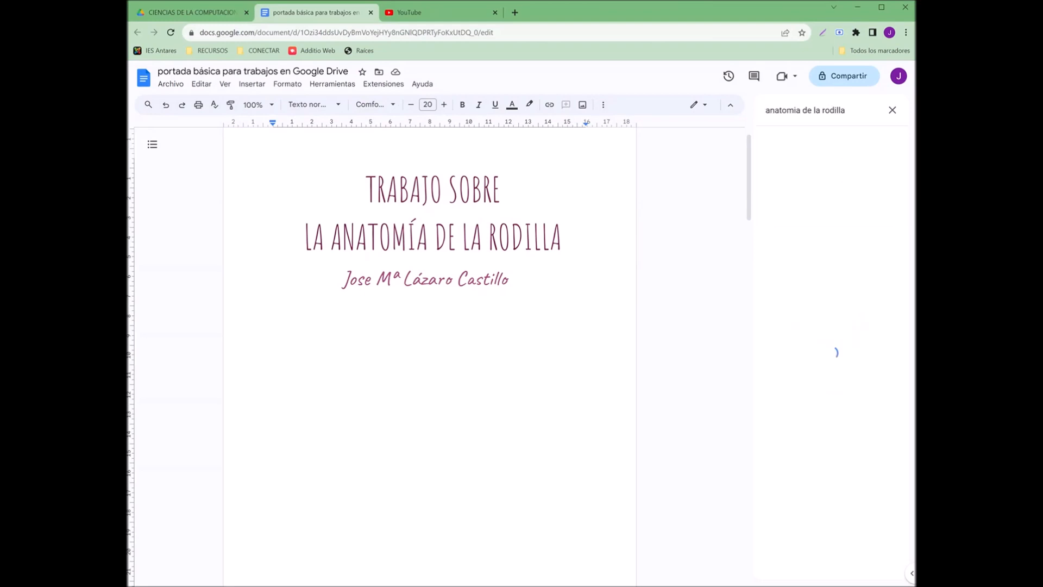
Step: Insert the first image result, showing the labelled knee bones and muscles, into the document
{"action": "left_click", "coordinate": [815, 166]}
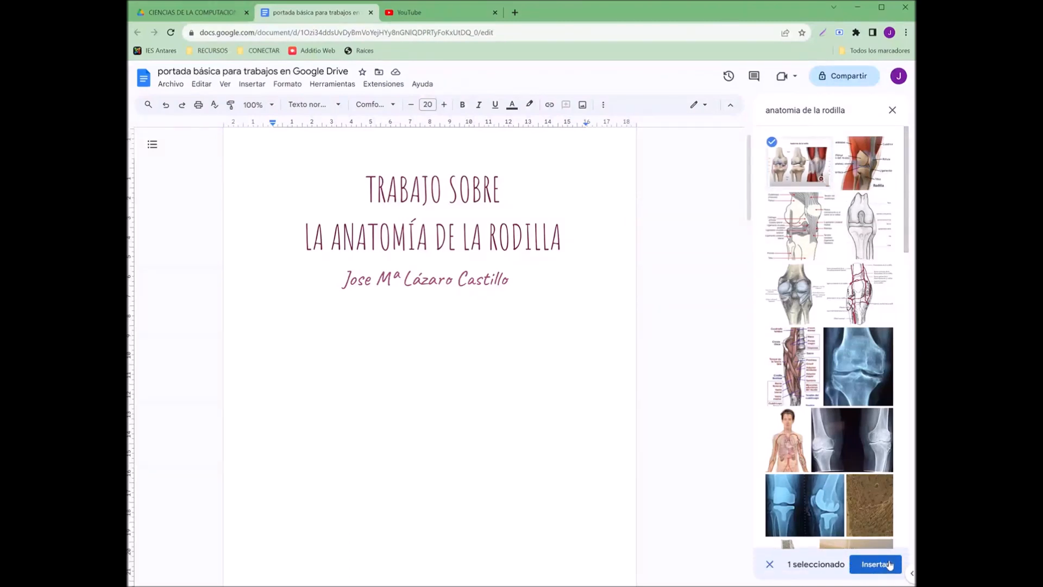
{"action": "left_click", "coordinate": [872, 565]}
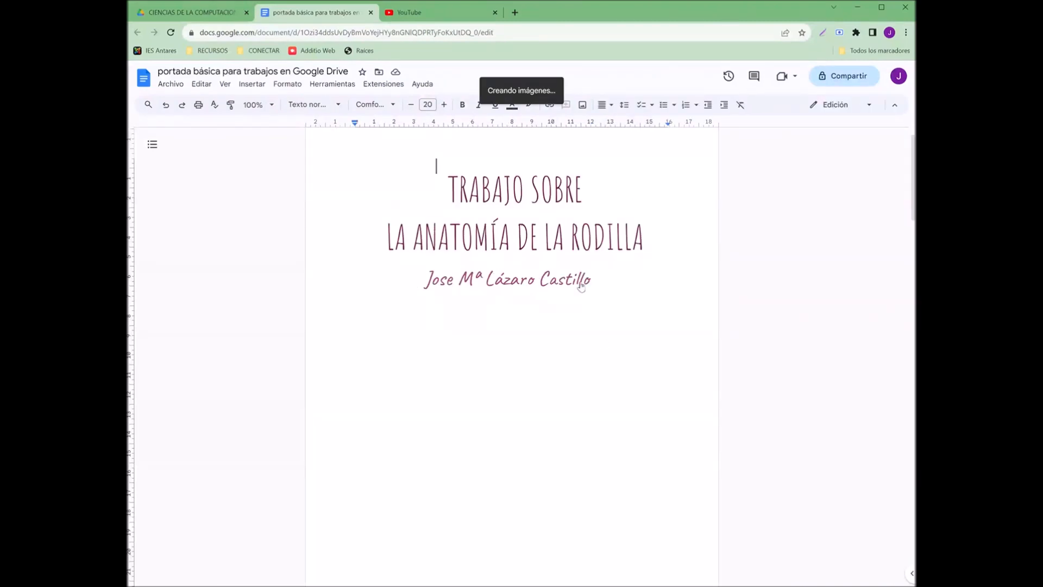
{"action": "left_click", "coordinate": [537, 414]}
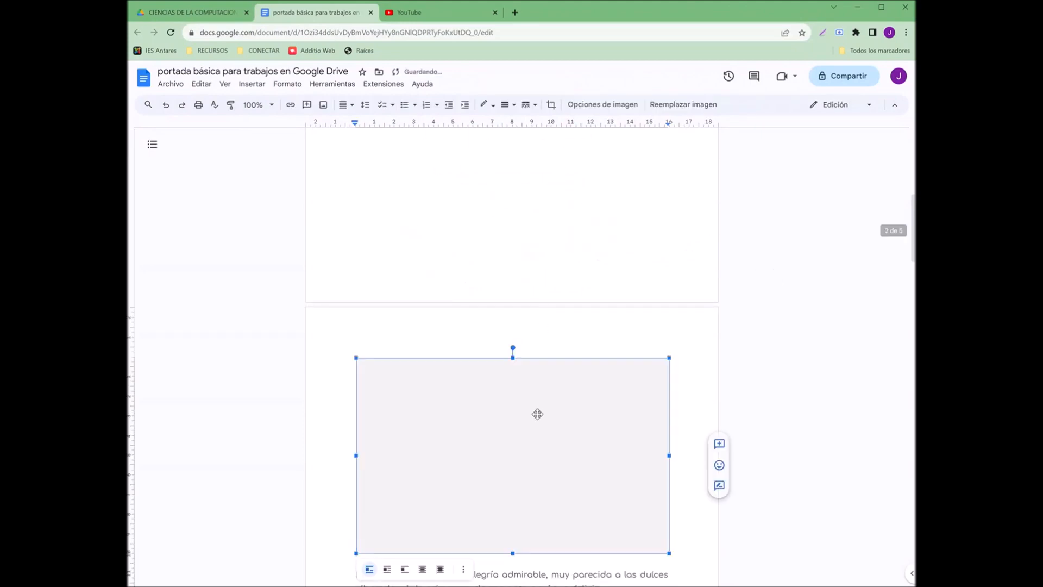
Step: Set the knee image in front of the text and move it up to the cover page, below the author name
{"action": "scroll", "coordinate": [576, 386], "scroll_direction": "down", "scroll_amount": 4}
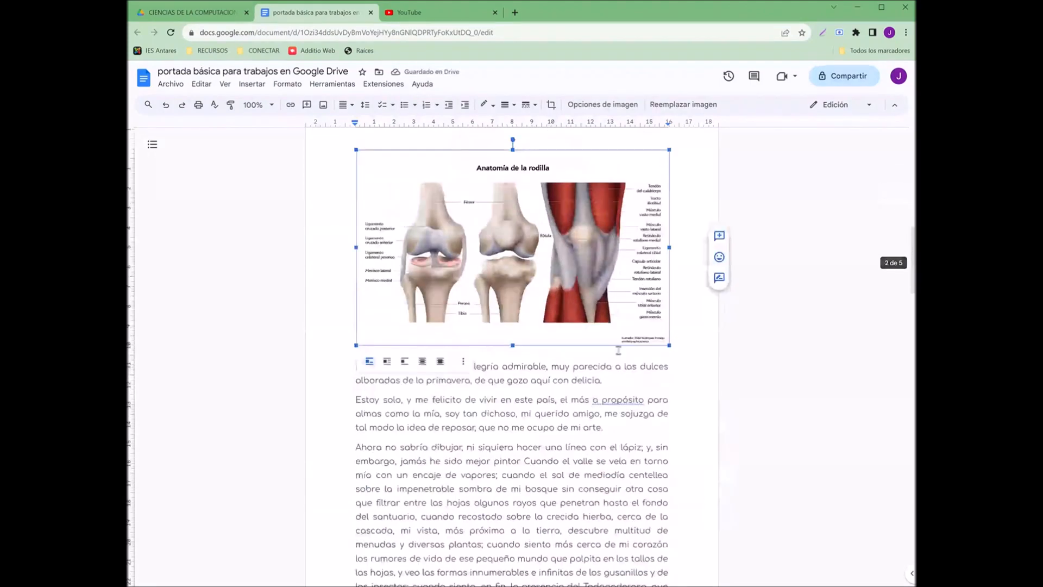
{"action": "left_click", "coordinate": [442, 362]}
{"action": "scroll", "coordinate": [517, 261], "scroll_direction": "up", "scroll_amount": 2}
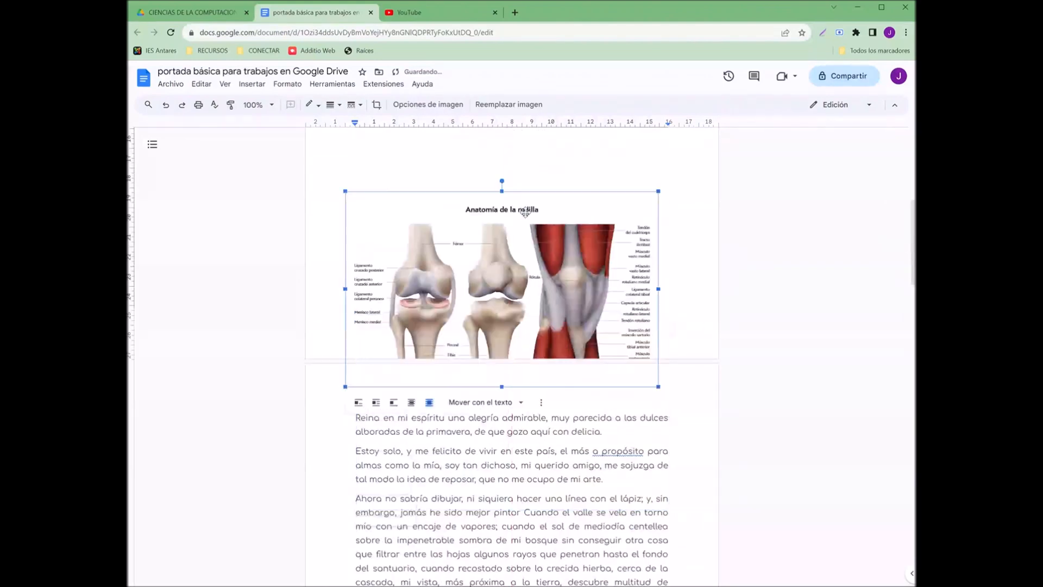
{"action": "left_click_drag", "start_coordinate": [536, 375], "coordinate": [519, 347]}
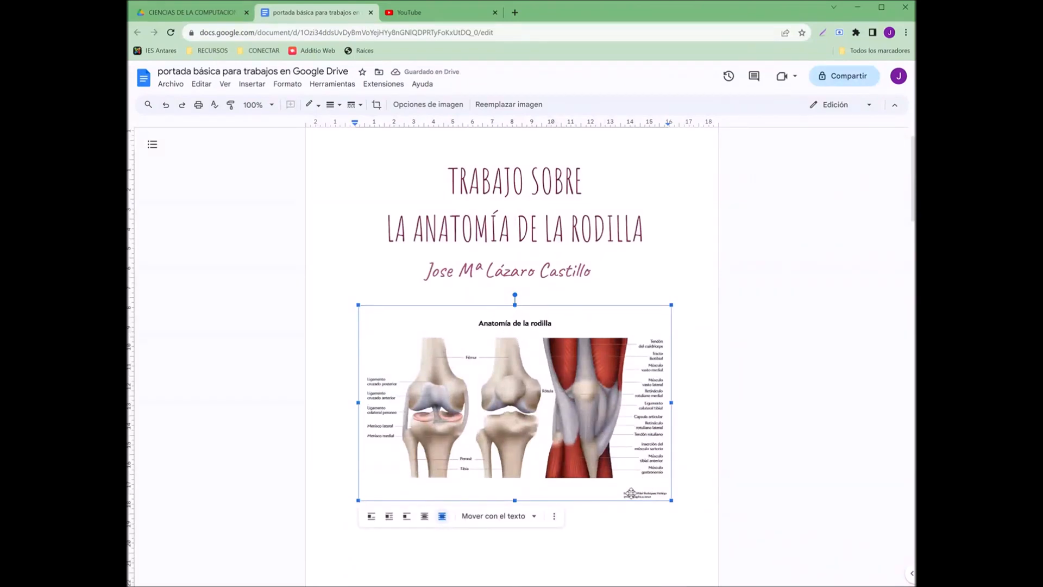
Step: Crop the heading "Anatomía de la rodilla" off the knee image's upper edge and the illustrator credit off its lower edge
{"action": "double_click", "coordinate": [530, 375]}
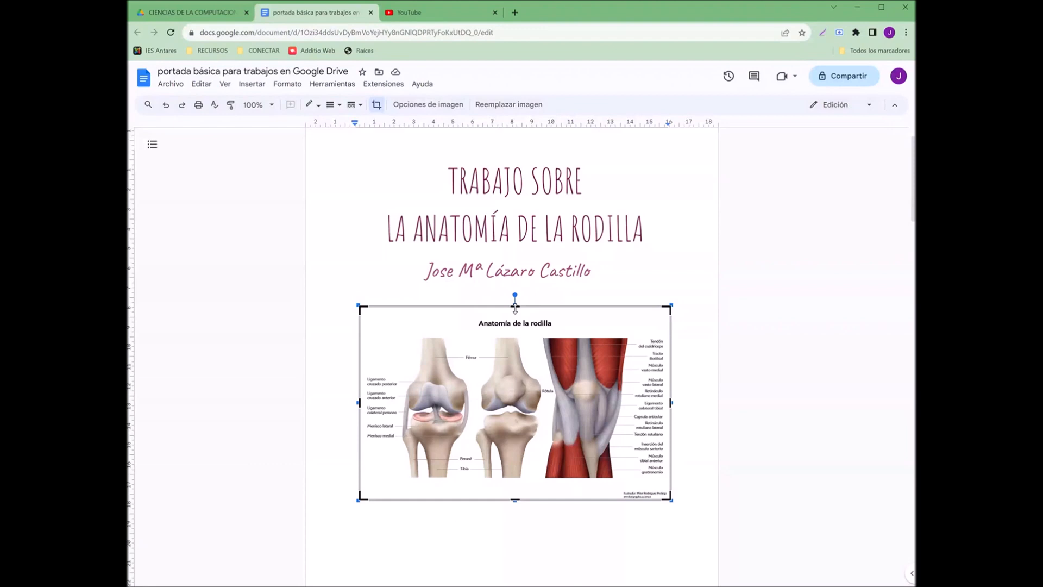
{"action": "left_click_drag", "start_coordinate": [515, 307], "coordinate": [518, 337]}
{"action": "left_click_drag", "start_coordinate": [519, 500], "coordinate": [525, 477]}
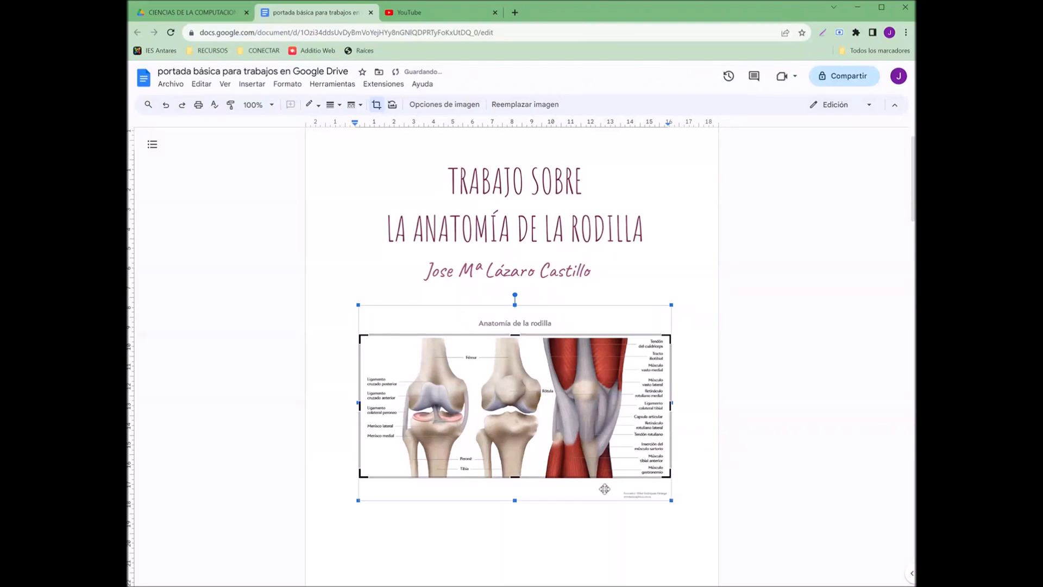
{"action": "left_click", "coordinate": [713, 415]}
{"action": "left_click", "coordinate": [716, 399]}
{"action": "left_click", "coordinate": [631, 383]}
Step: Move the cropped knee image up under the author name, shrink it slightly and center it on the page
{"action": "left_click_drag", "start_coordinate": [599, 383], "coordinate": [604, 356]}
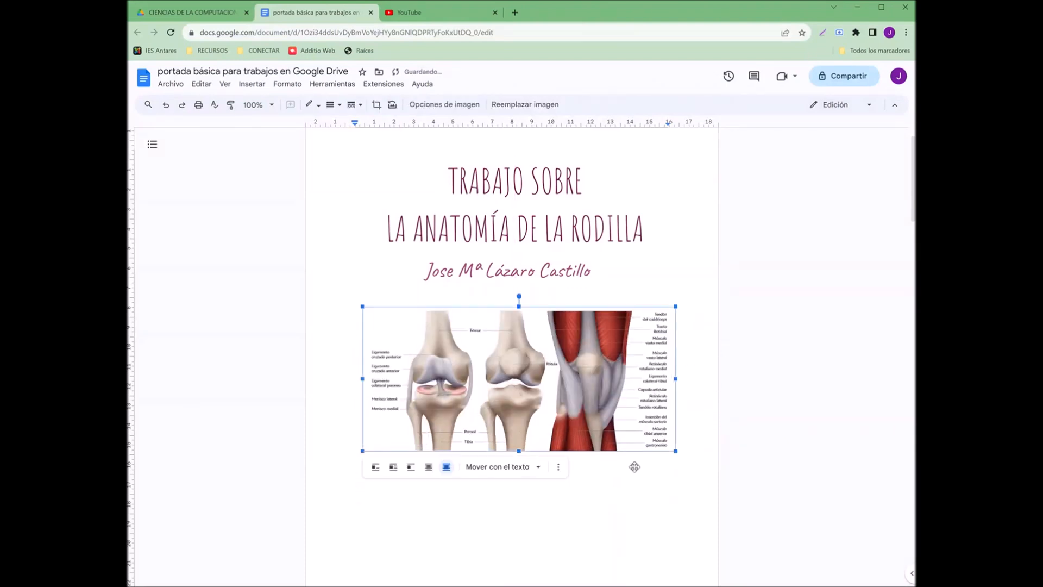
{"action": "left_click_drag", "start_coordinate": [674, 449], "coordinate": [607, 421]}
{"action": "left_click_drag", "start_coordinate": [539, 388], "coordinate": [585, 407]}
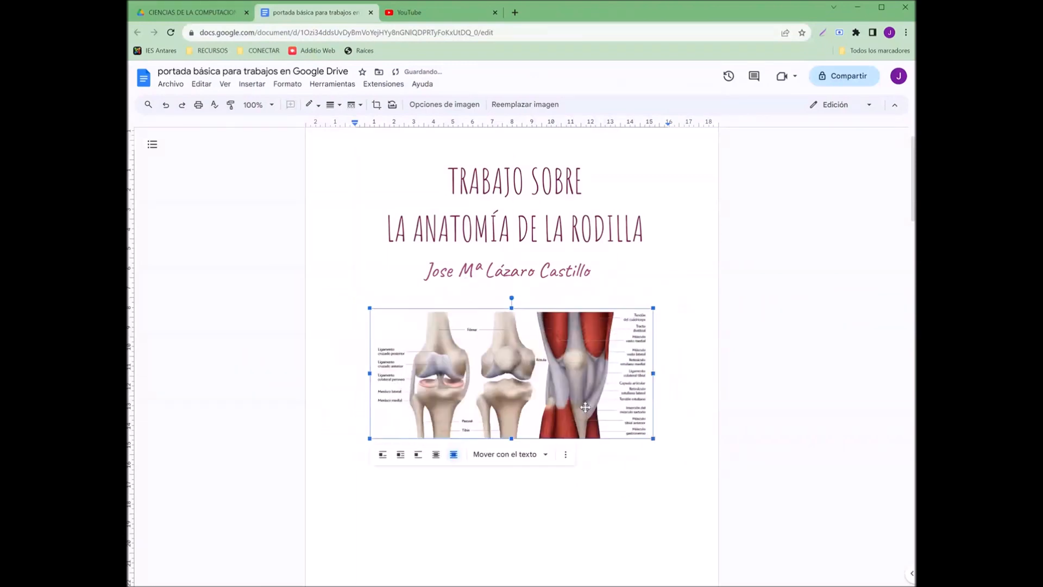
Step: Enlarge the author name and place it below the knee image, raising the image to sit directly beneath the title
{"action": "left_click", "coordinate": [563, 274]}
{"action": "mouse_move", "coordinate": [615, 294]}
{"action": "left_mouse_down"}
{"action": "mouse_move", "coordinate": [726, 312]}
{"action": "mouse_move", "coordinate": [715, 314]}
{"action": "left_mouse_up"}
{"action": "mouse_move", "coordinate": [613, 295]}
{"action": "left_mouse_down"}
{"action": "mouse_move", "coordinate": [567, 291]}
{"action": "mouse_move", "coordinate": [572, 500]}
{"action": "left_mouse_up"}
{"action": "left_click_drag", "start_coordinate": [564, 408], "coordinate": [569, 361]}
{"action": "left_click_drag", "start_coordinate": [563, 474], "coordinate": [563, 413]}
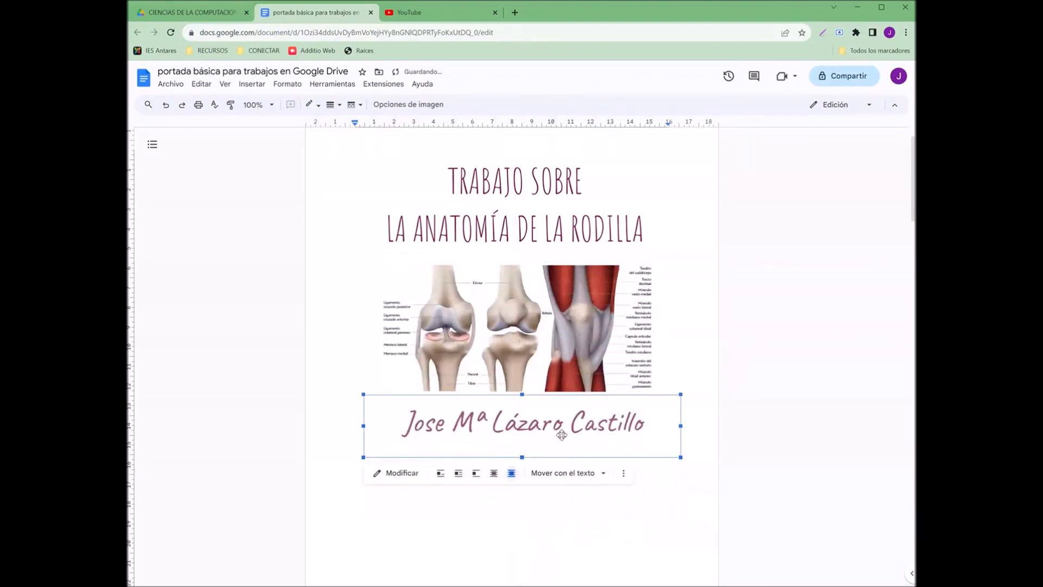
{"action": "left_click", "coordinate": [698, 394]}
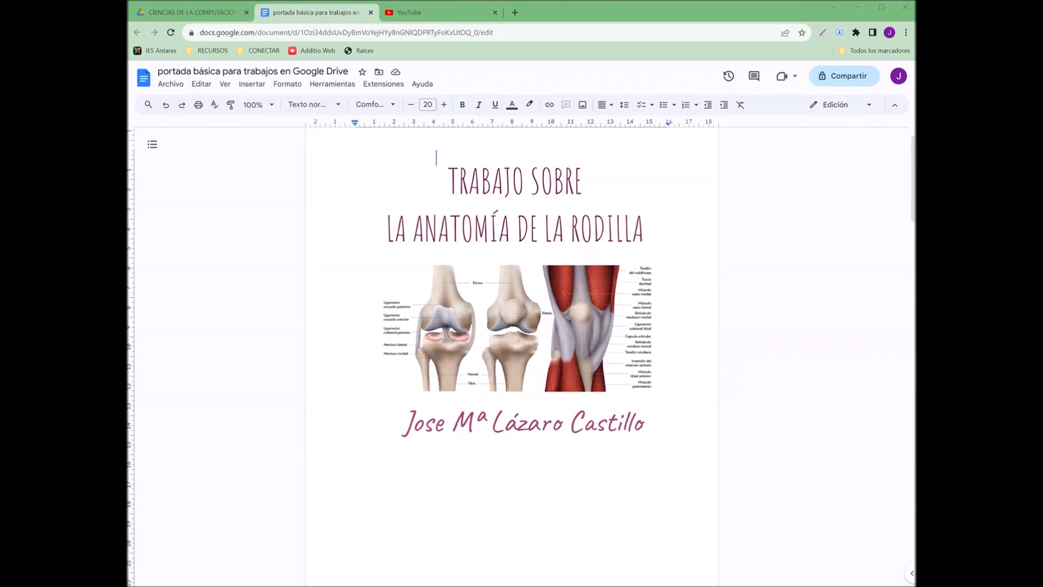
Step: Set the I.E.S. Antares logo in front of the text and place it, much reduced, centered near the foot of the cover page
{"action": "scroll", "coordinate": [671, 550], "scroll_direction": "down", "scroll_amount": 5}
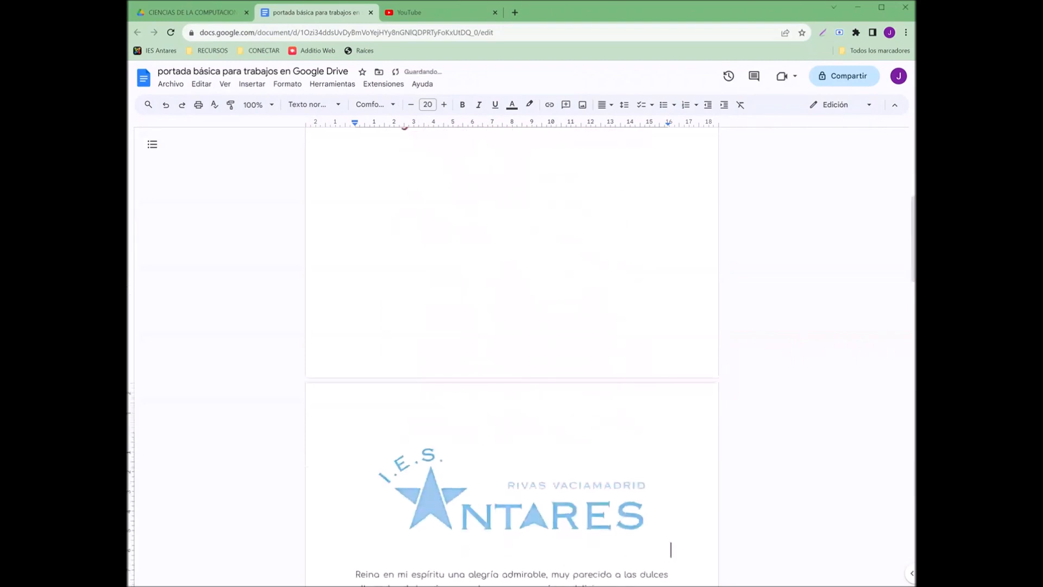
{"action": "left_click", "coordinate": [585, 520]}
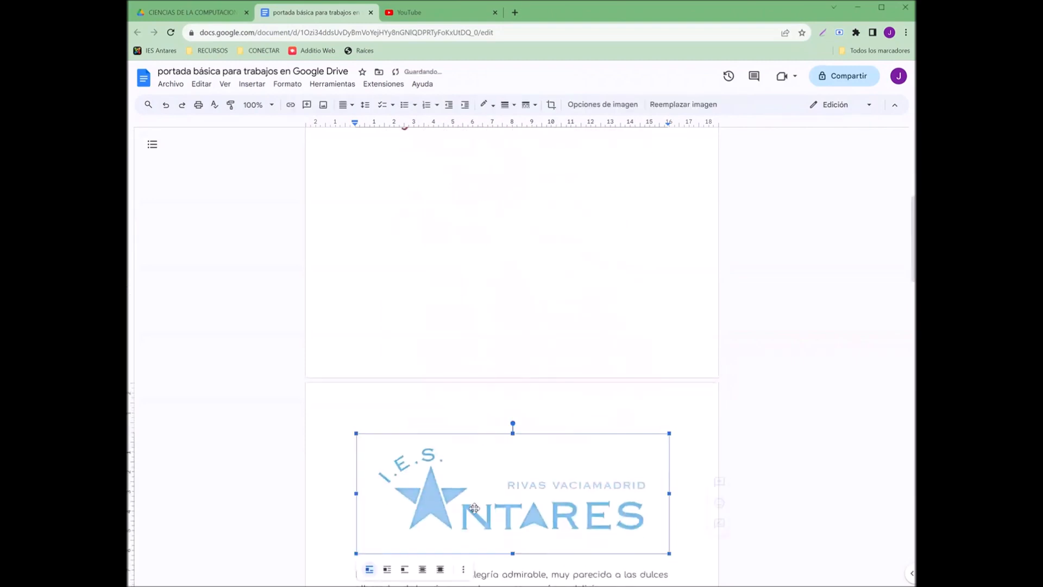
{"action": "left_click", "coordinate": [441, 569]}
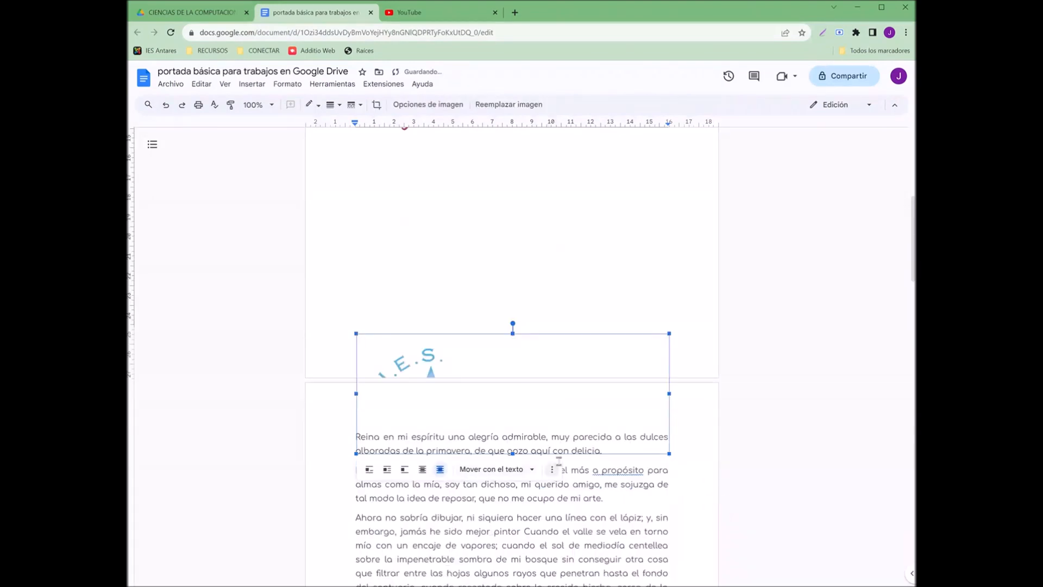
{"action": "left_click_drag", "start_coordinate": [559, 363], "coordinate": [562, 255]}
{"action": "scroll", "coordinate": [568, 282], "scroll_direction": "up", "scroll_amount": 2}
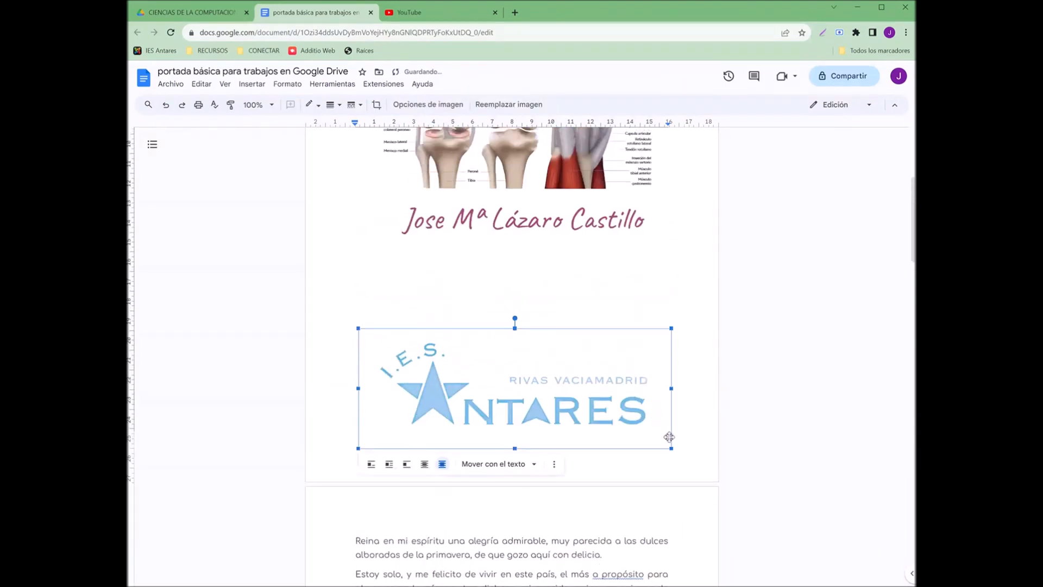
{"action": "left_click_drag", "start_coordinate": [668, 437], "coordinate": [525, 426]}
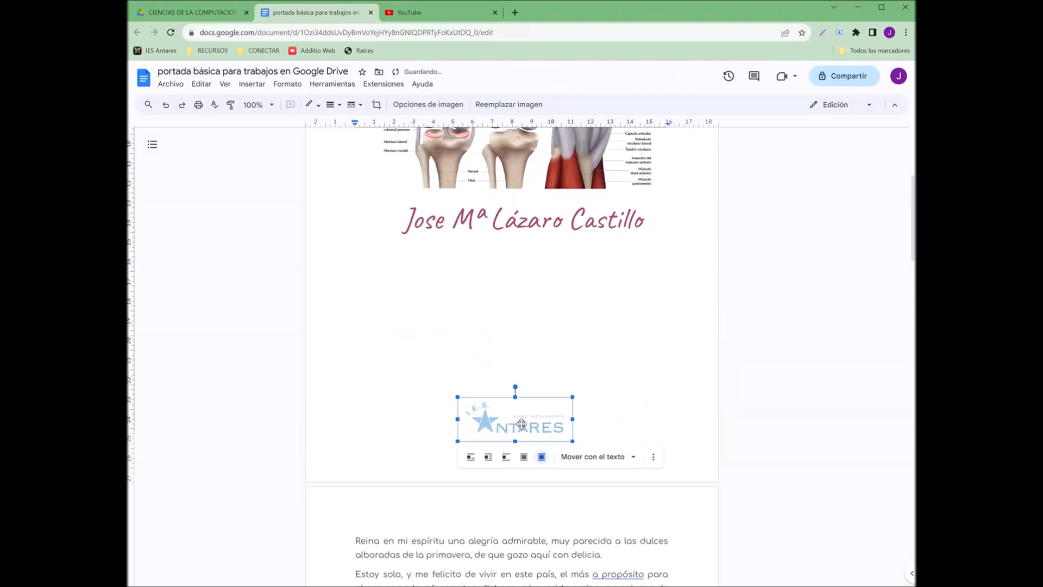
Step: Change the page color of the whole document to a light yellow
{"action": "scroll", "coordinate": [455, 372], "scroll_direction": "up", "scroll_amount": 5}
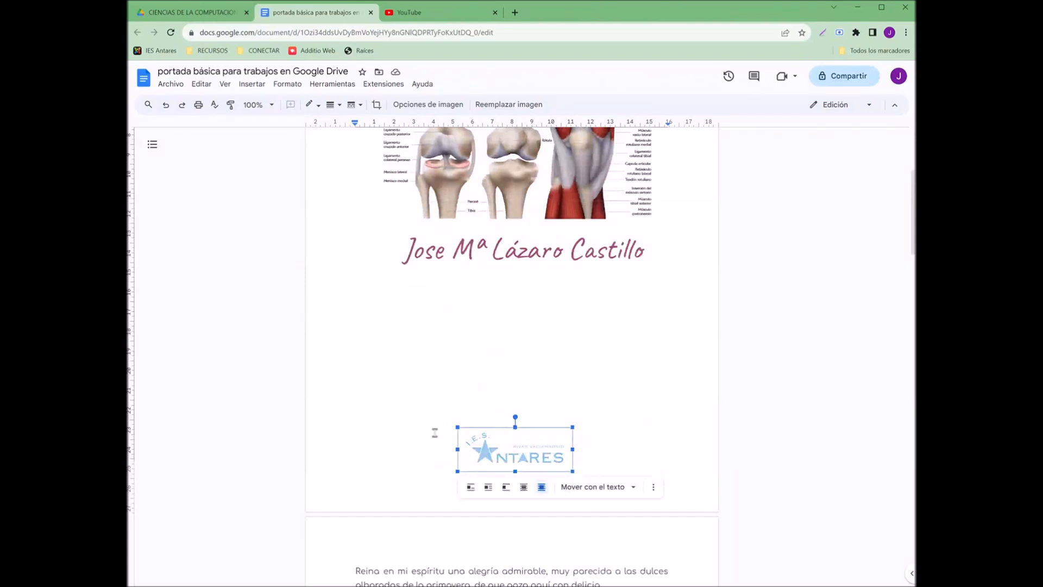
{"action": "key", "text": "ctrl+Home"}
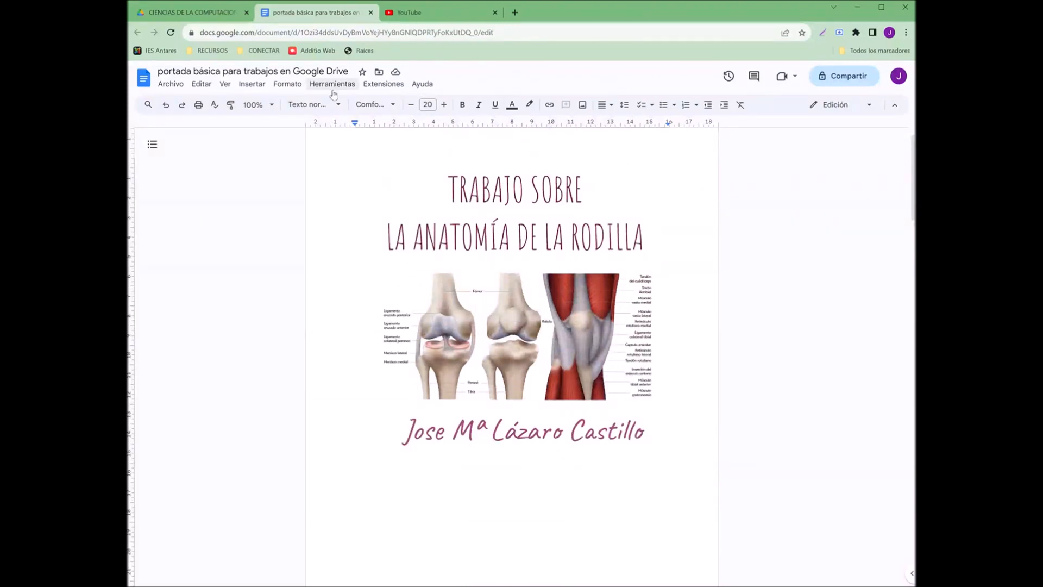
{"action": "left_click", "coordinate": [173, 85]}
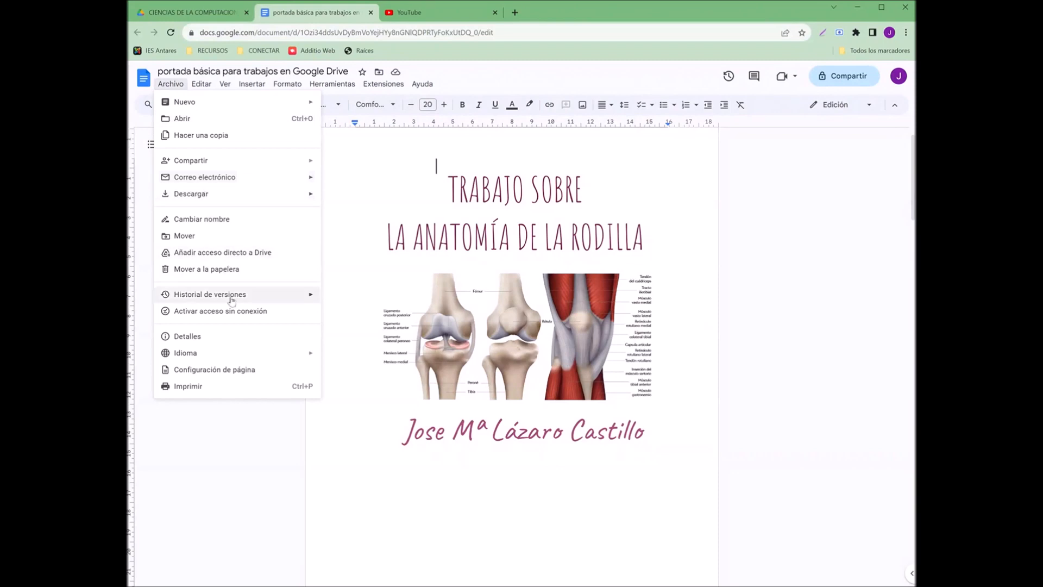
{"action": "left_click", "coordinate": [239, 372]}
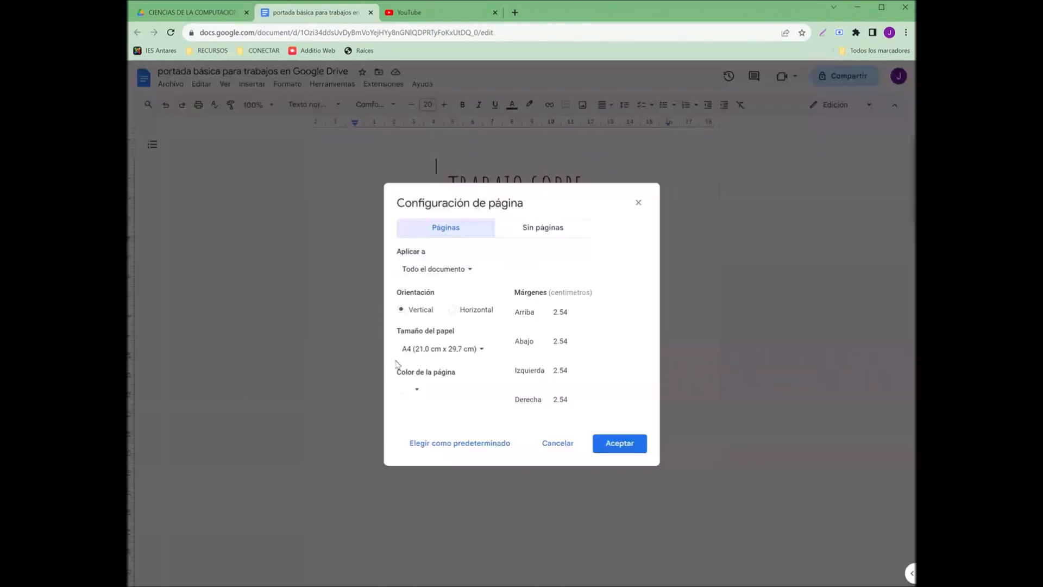
{"action": "left_click", "coordinate": [417, 391]}
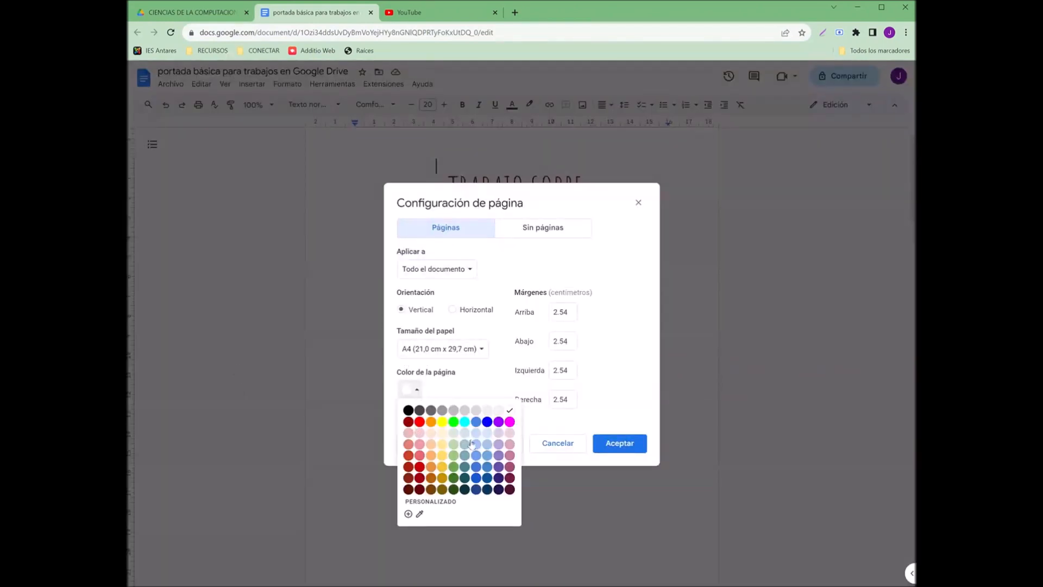
{"action": "left_click", "coordinate": [443, 433]}
{"action": "left_click", "coordinate": [605, 444]}
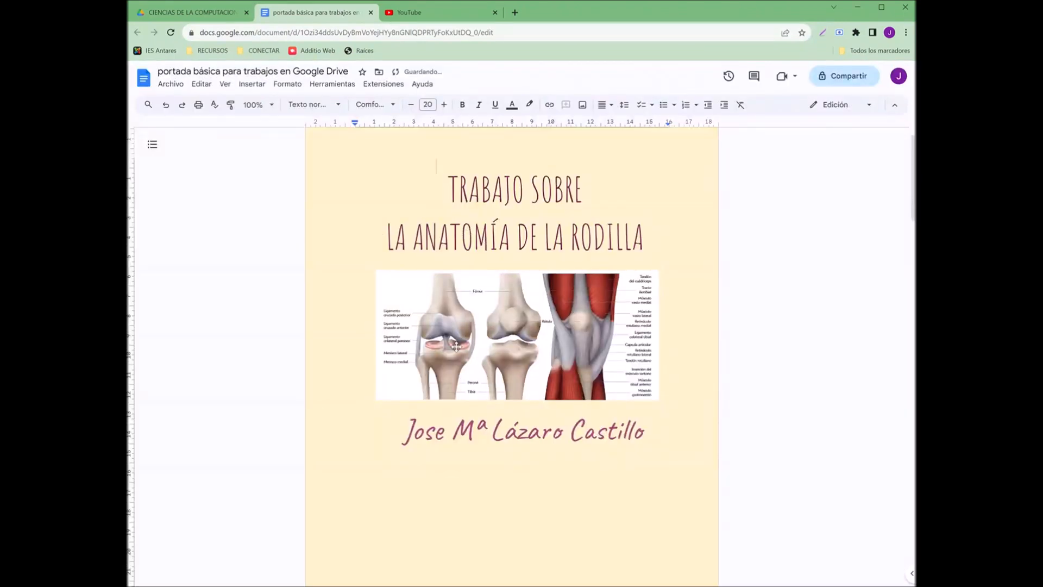
Step: Review how the page color looks on the cover and following pages, and select the knee image on the cover
{"action": "scroll", "coordinate": [456, 370], "scroll_direction": "down", "scroll_amount": 6}
{"action": "scroll", "coordinate": [457, 370], "scroll_direction": "down", "scroll_amount": 12}
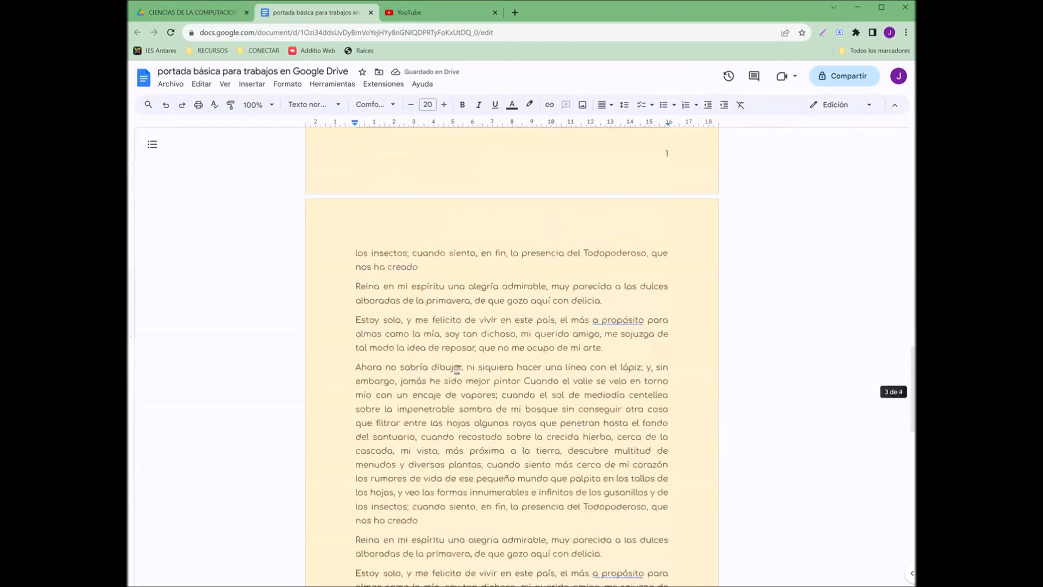
{"action": "scroll", "coordinate": [457, 370], "scroll_direction": "up", "scroll_amount": 15}
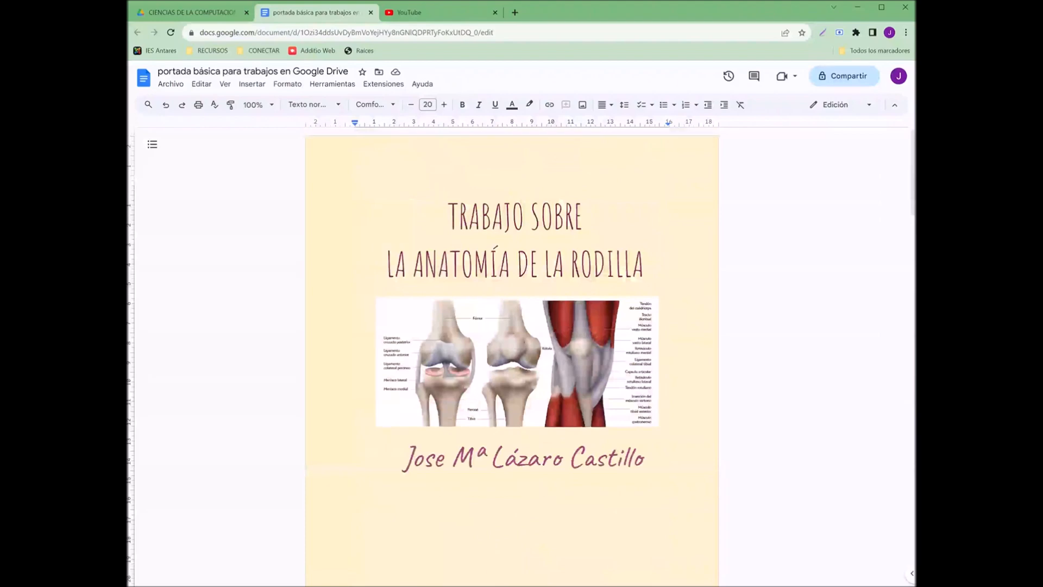
{"action": "scroll", "coordinate": [508, 275], "scroll_direction": "down", "scroll_amount": 15}
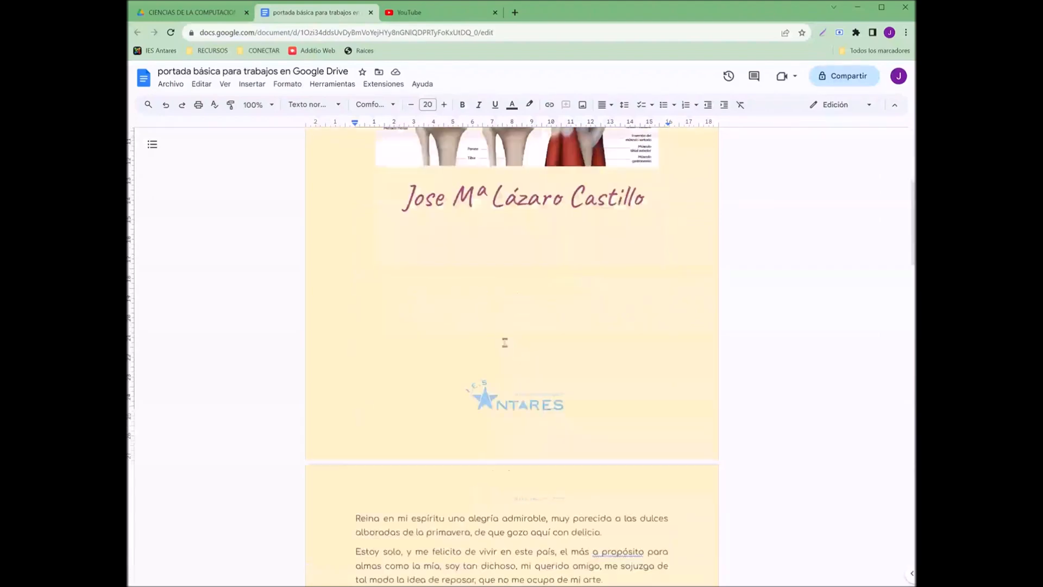
{"action": "scroll", "coordinate": [569, 345], "scroll_direction": "up", "scroll_amount": 15}
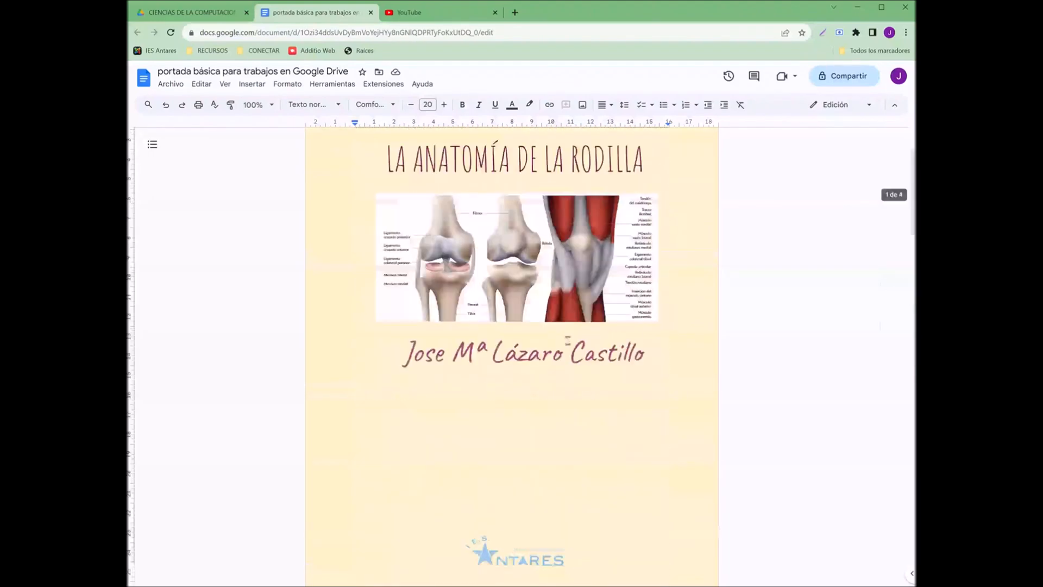
{"action": "scroll", "coordinate": [568, 340], "scroll_direction": "down", "scroll_amount": 3}
{"action": "left_click", "coordinate": [542, 235]}
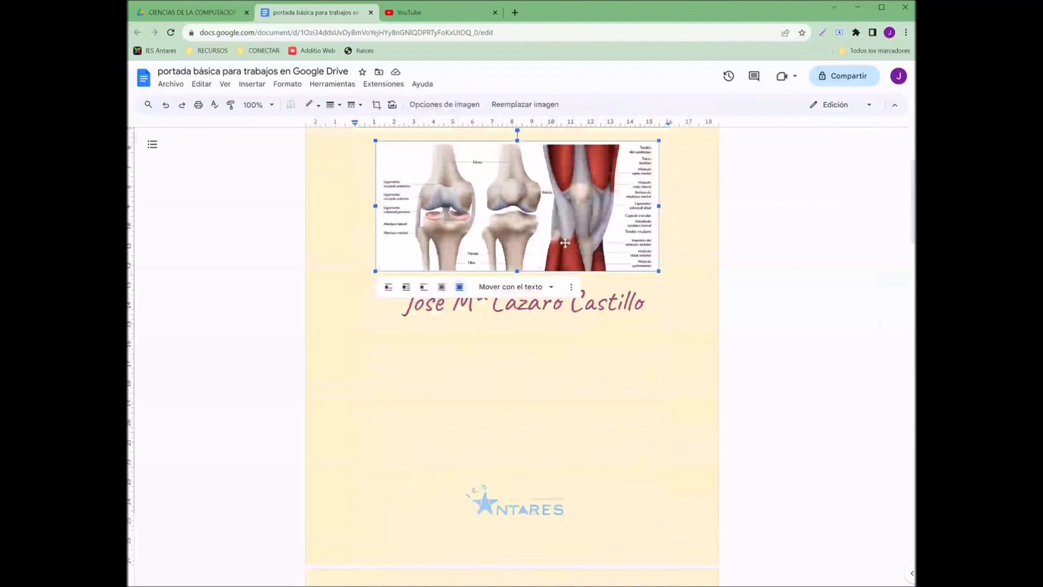
Step: Search the web for images of "anatomia de la rodilla png" to insert in the document
{"action": "key", "text": "ctrl+Home"}
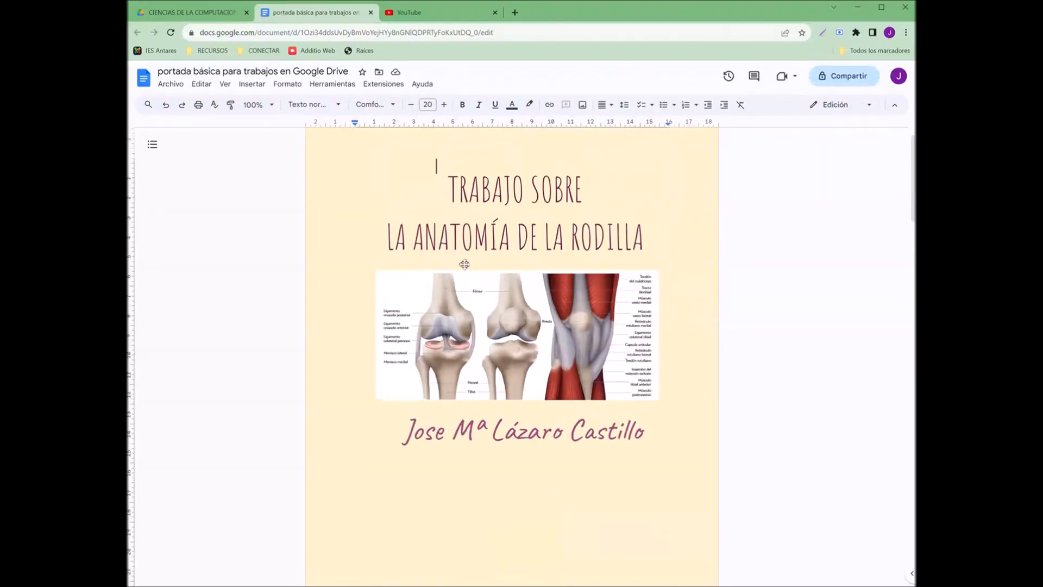
{"action": "left_click", "coordinate": [261, 89]}
{"action": "mouse_move", "coordinate": [271, 102]}
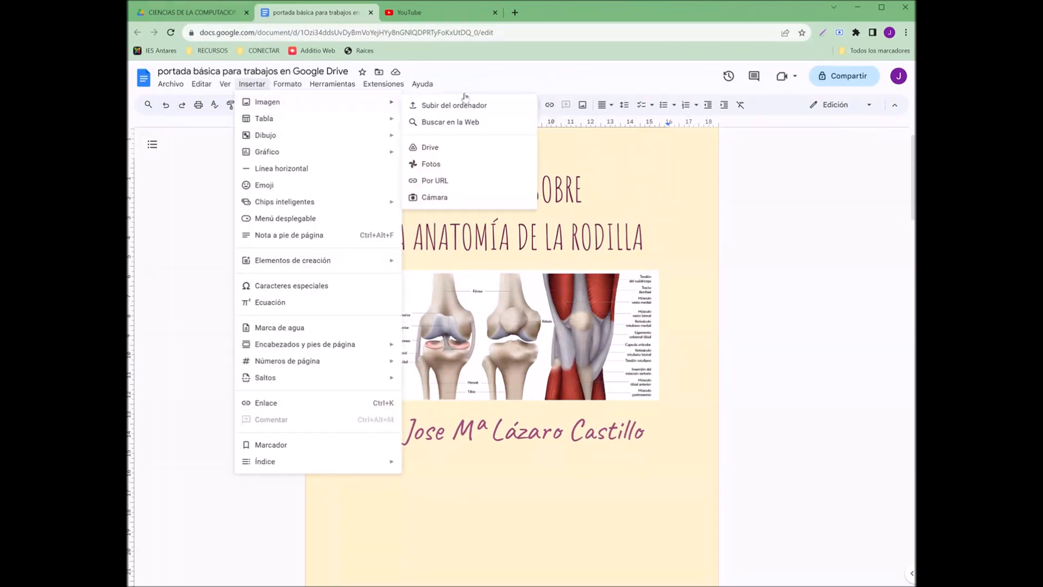
{"action": "left_click", "coordinate": [480, 122]}
{"action": "left_click", "coordinate": [800, 120]}
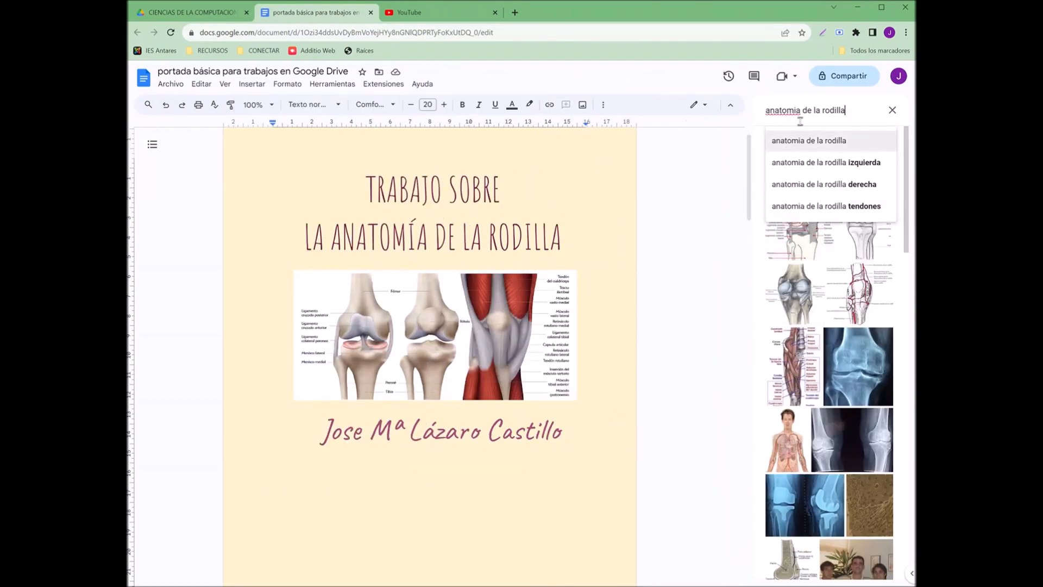
{"action": "type", "text": "p"}
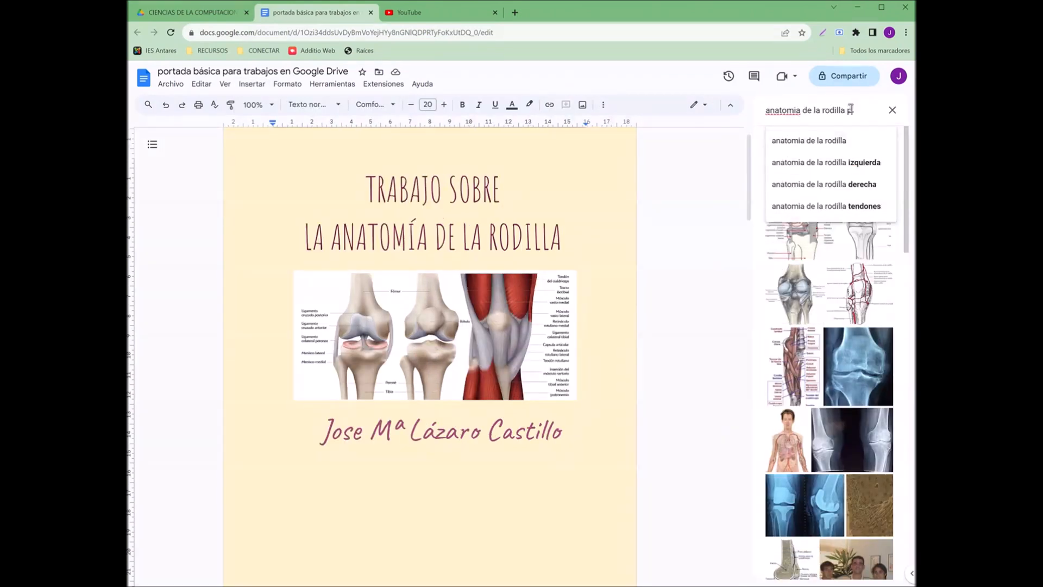
{"action": "type", "text": "n"}
{"action": "key", "text": "Return"}
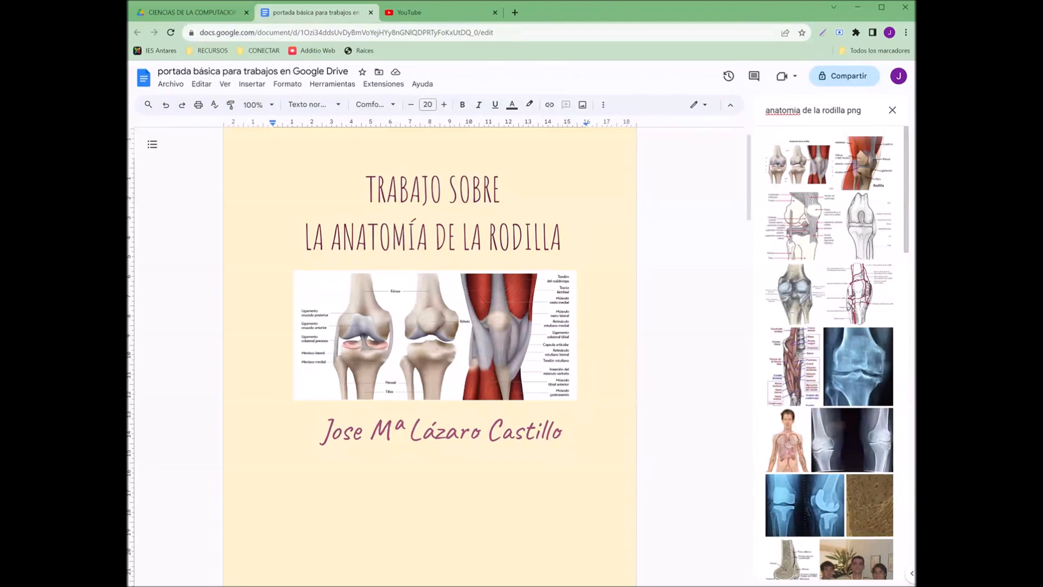
Step: Shorten the web image search to "rodilla png" and run it again
{"action": "key", "text": "Delete"}
{"action": "key", "text": "Delete"}
{"action": "key", "text": "Delete"}
{"action": "key", "text": "Delete"}
{"action": "key", "text": "Delete"}
{"action": "key", "text": "Delete"}
{"action": "key", "text": "Delete"}
{"action": "key", "text": "Delete"}
{"action": "key", "text": "Delete"}
{"action": "key", "text": "Delete"}
{"action": "key", "text": "Delete"}
{"action": "key", "text": "Delete"}
{"action": "key", "text": "Delete"}
{"action": "key", "text": "Delete"}
{"action": "key", "text": "Delete"}
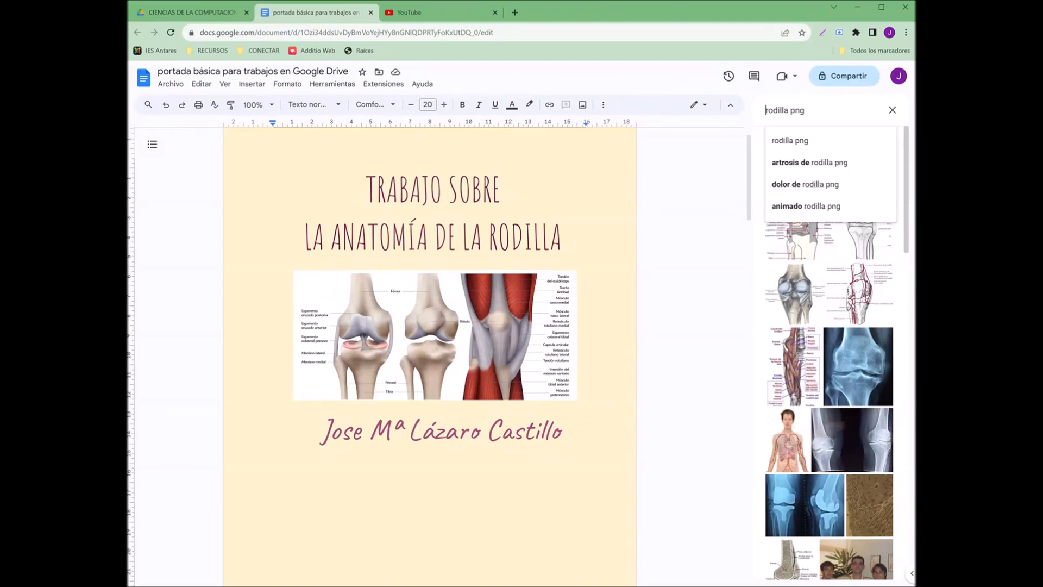
{"action": "key", "text": "Return"}
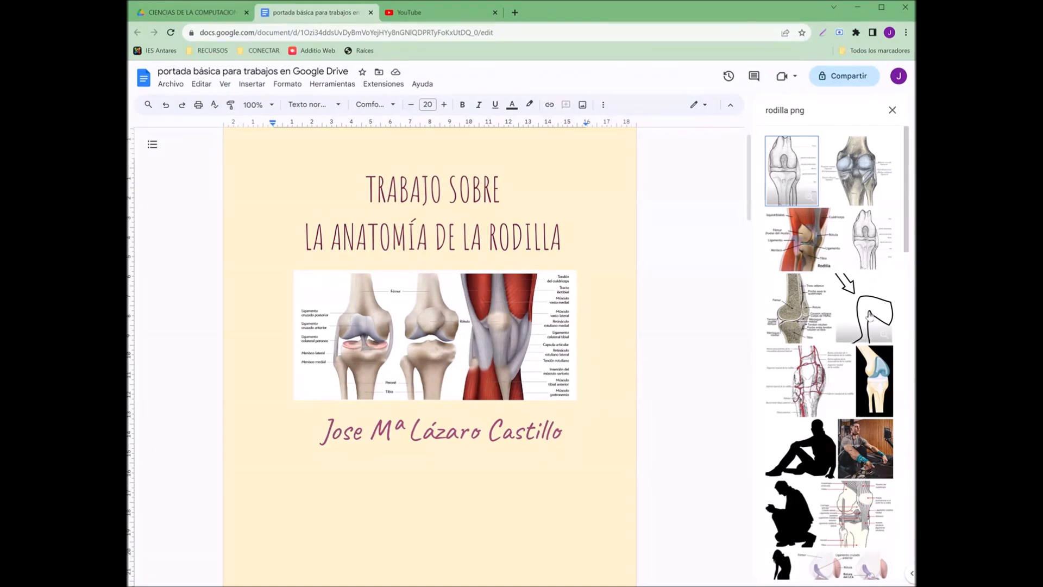
Step: Try inserting the seated person silhouette from the image results, and delete it from the page
{"action": "scroll", "coordinate": [871, 319], "scroll_direction": "down", "scroll_amount": 5}
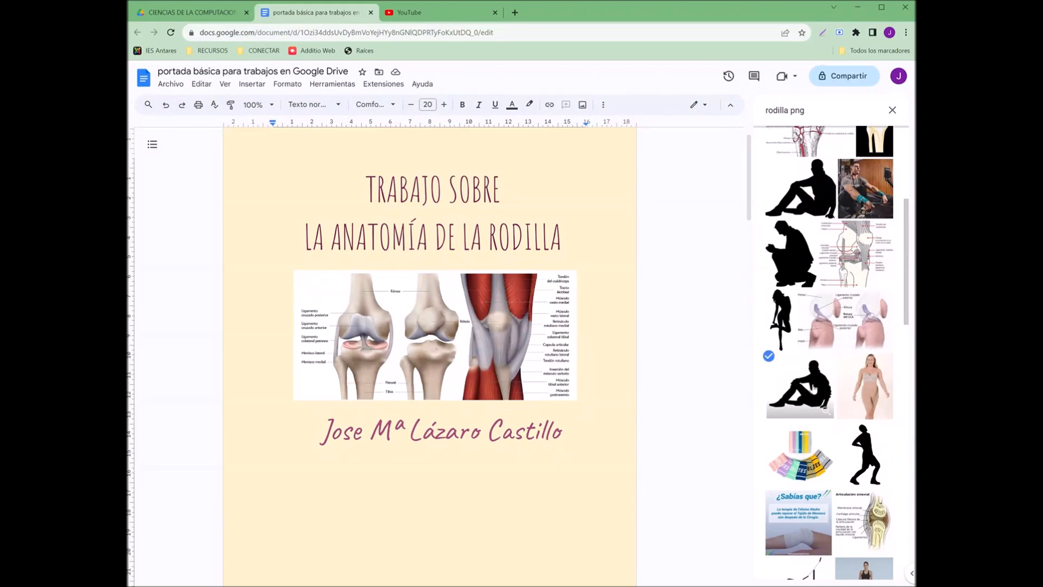
{"action": "left_click", "coordinate": [768, 356]}
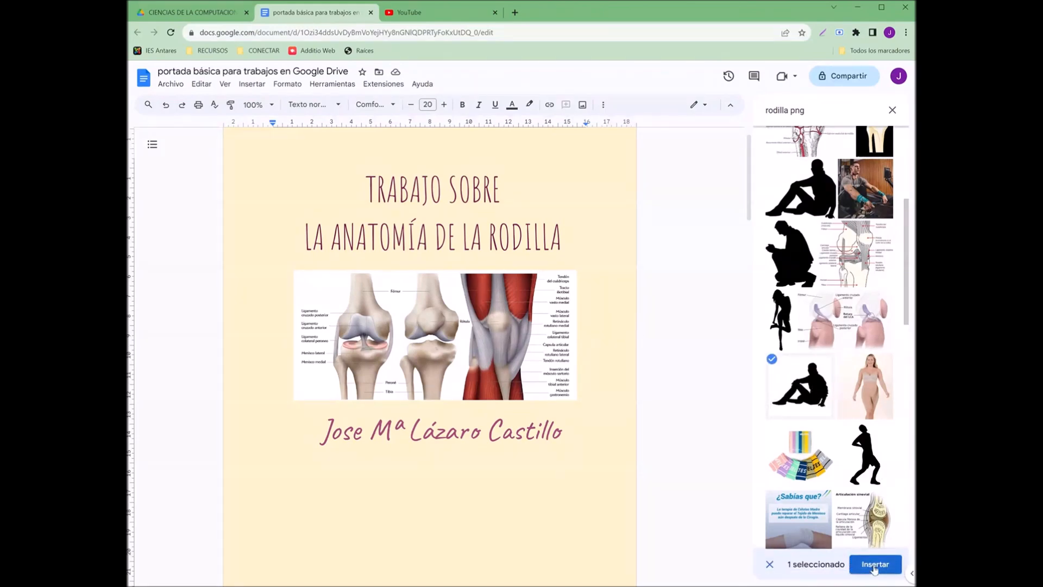
{"action": "left_click", "coordinate": [875, 565]}
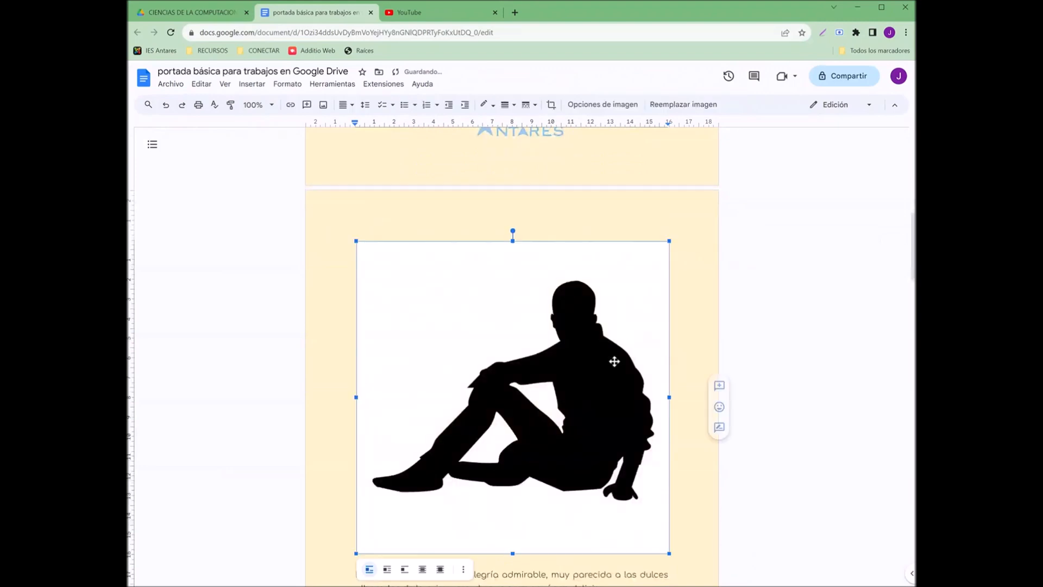
{"action": "key", "text": "Delete"}
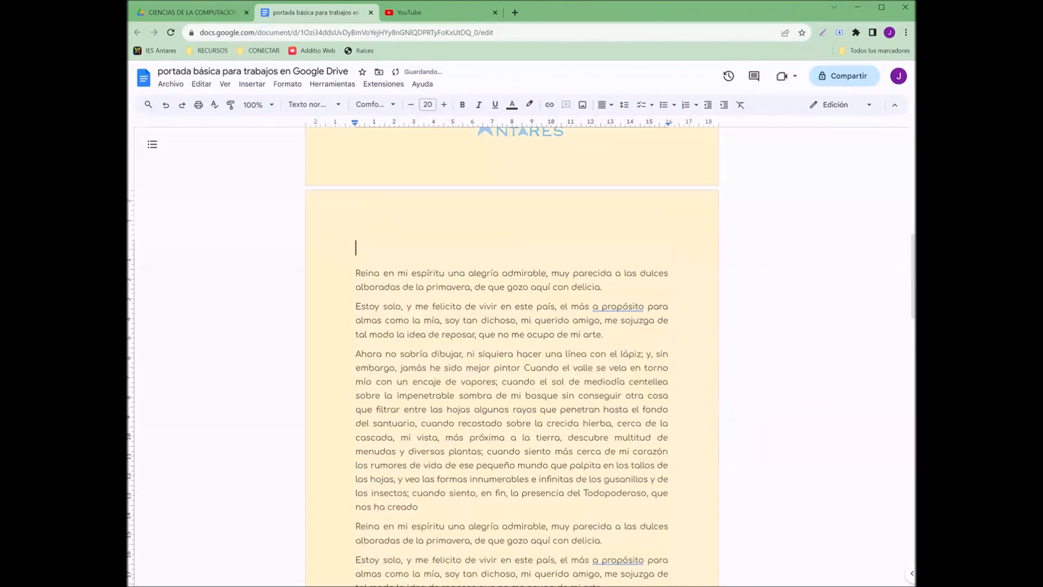
Step: Insert the line drawing of a bent leg with an arrow from the "rodilla png" web image results
{"action": "left_click", "coordinate": [252, 84]}
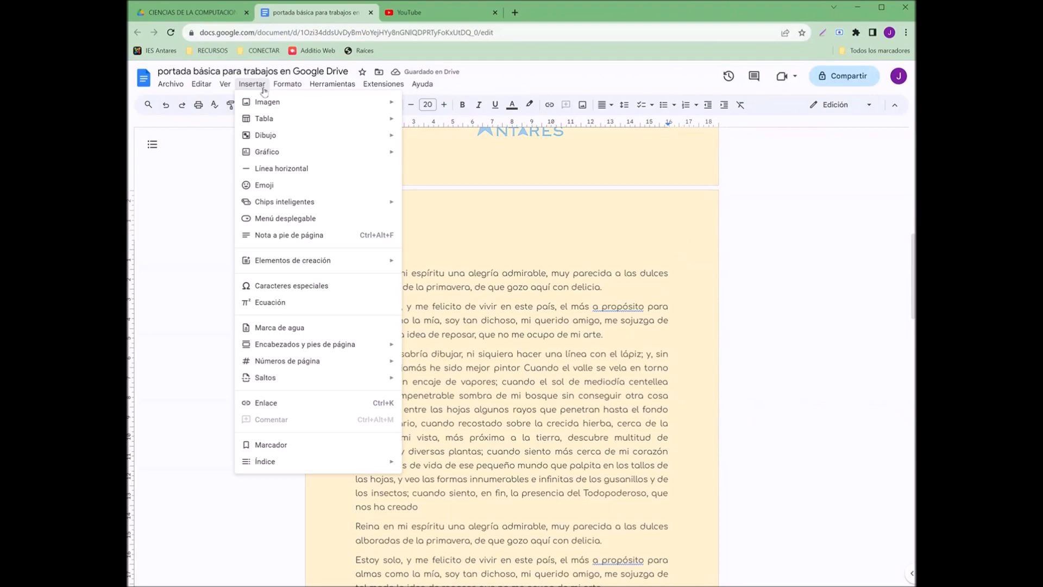
{"action": "mouse_move", "coordinate": [264, 103]}
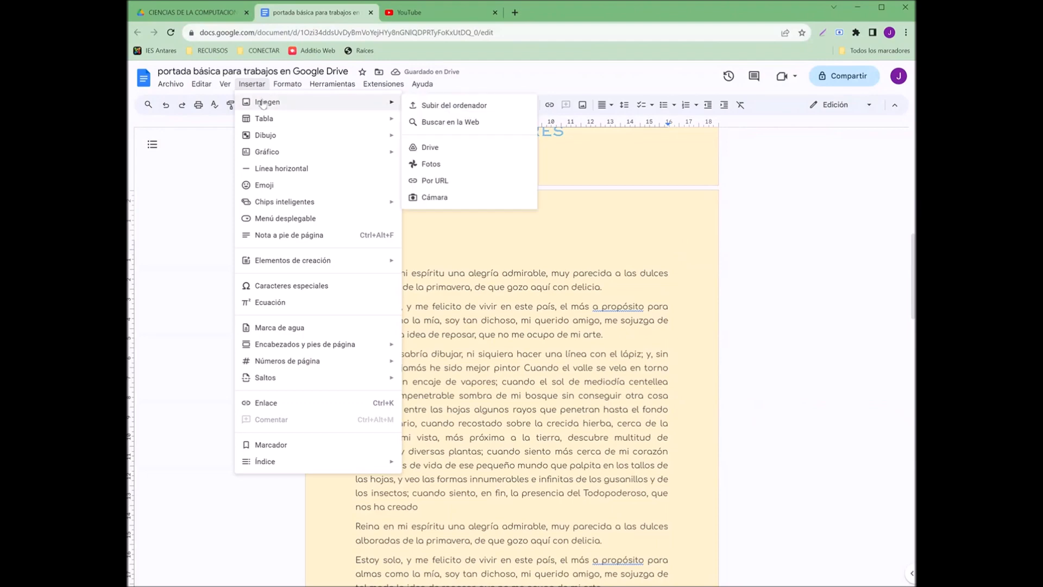
{"action": "left_click", "coordinate": [462, 123]}
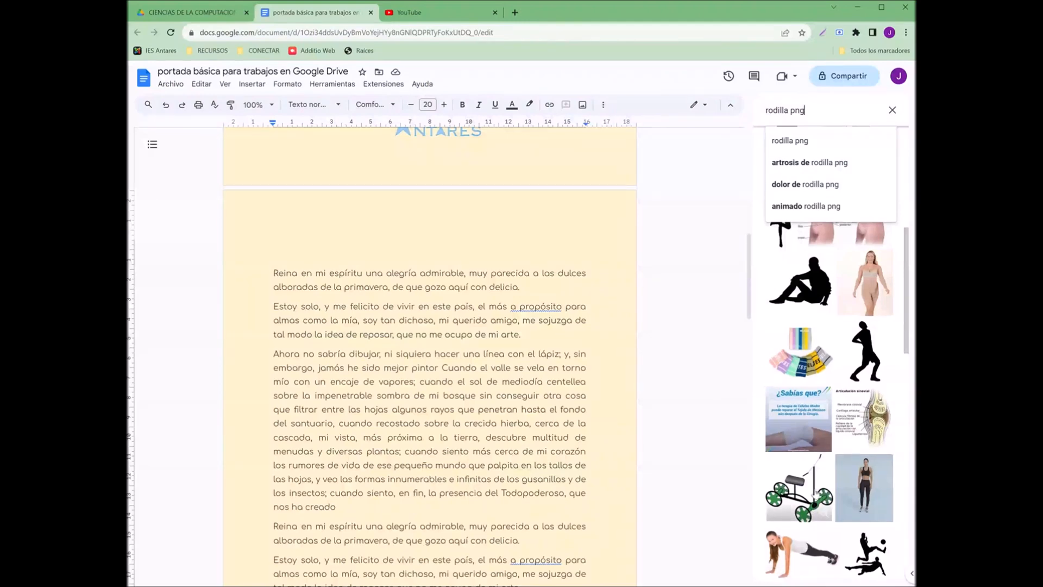
{"action": "scroll", "coordinate": [827, 369], "scroll_direction": "up", "scroll_amount": 5}
{"action": "scroll", "coordinate": [826, 367], "scroll_direction": "up", "scroll_amount": 2}
{"action": "left_click", "coordinate": [865, 310]}
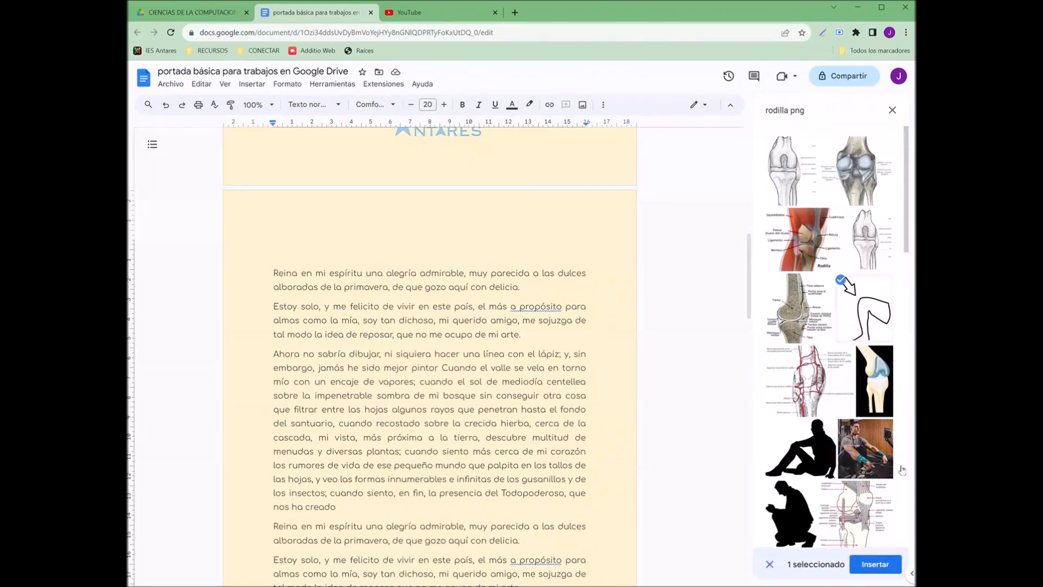
{"action": "left_click", "coordinate": [876, 564]}
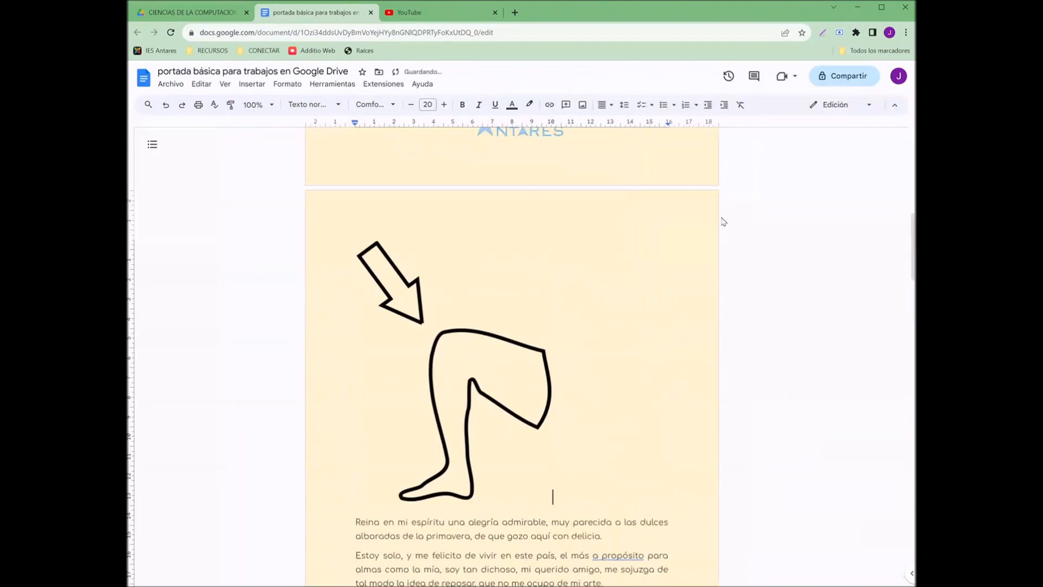
Step: Shrink the leg drawing to about half its size and set it in front of the text
{"action": "left_click", "coordinate": [491, 407]}
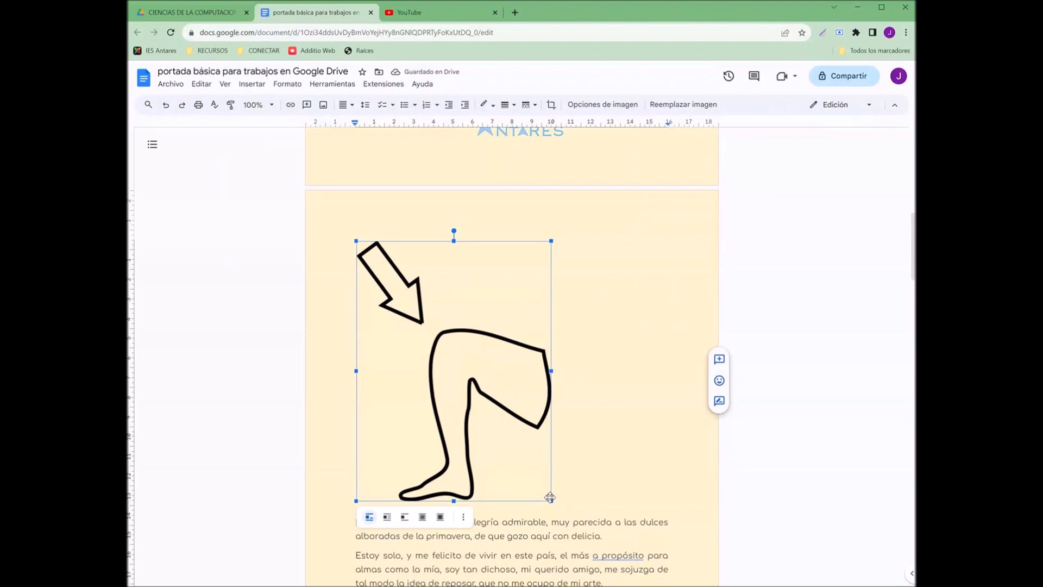
{"action": "left_click_drag", "start_coordinate": [550, 501], "coordinate": [449, 365]}
{"action": "left_click", "coordinate": [440, 381]}
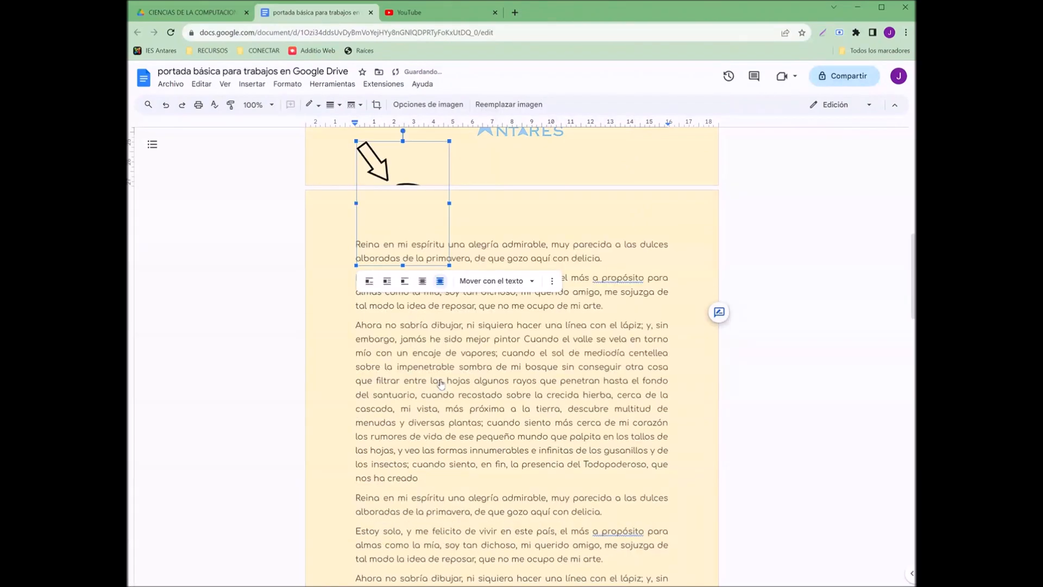
Step: Move the leg drawing onto the cover between the author name and the logo, enlarging it to about 6 cm wide
{"action": "scroll", "coordinate": [440, 383], "scroll_direction": "up", "scroll_amount": 4}
{"action": "left_click_drag", "start_coordinate": [395, 359], "coordinate": [439, 224]}
{"action": "scroll", "coordinate": [461, 304], "scroll_direction": "up", "scroll_amount": 4}
{"action": "left_click_drag", "start_coordinate": [494, 386], "coordinate": [521, 365]}
{"action": "left_click", "coordinate": [523, 350]}
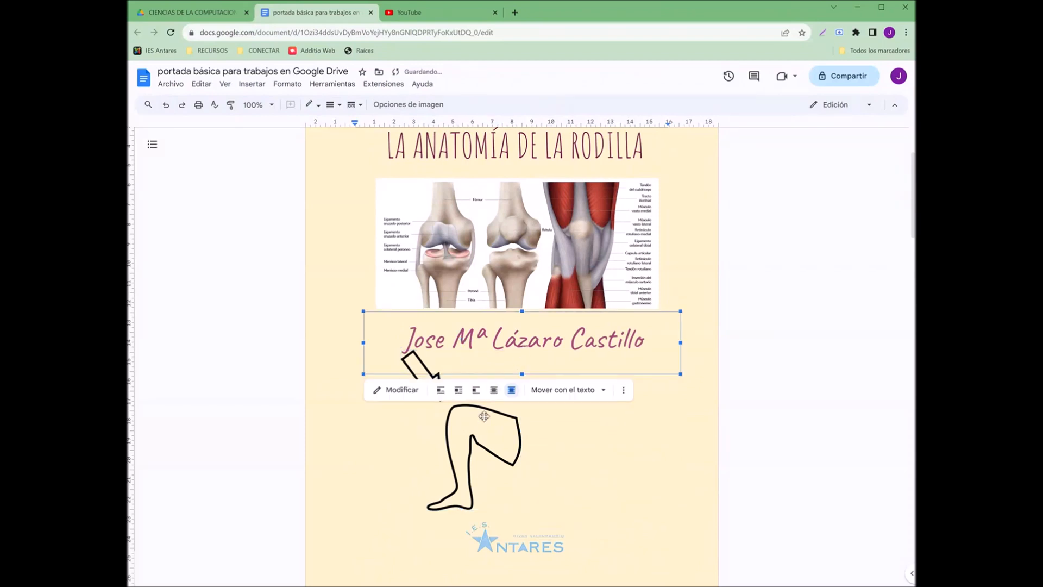